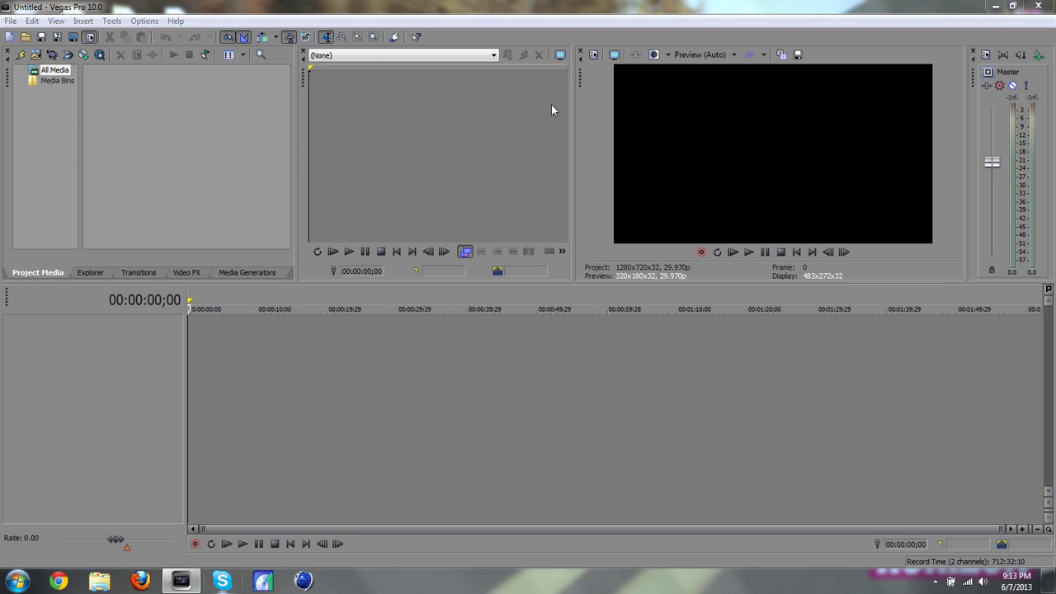
Step: Set the project template to HDV 720-30p (1280x720, 29.970 fps) with field order None (progressive scan)
{"action": "left_click", "coordinate": [593, 54]}
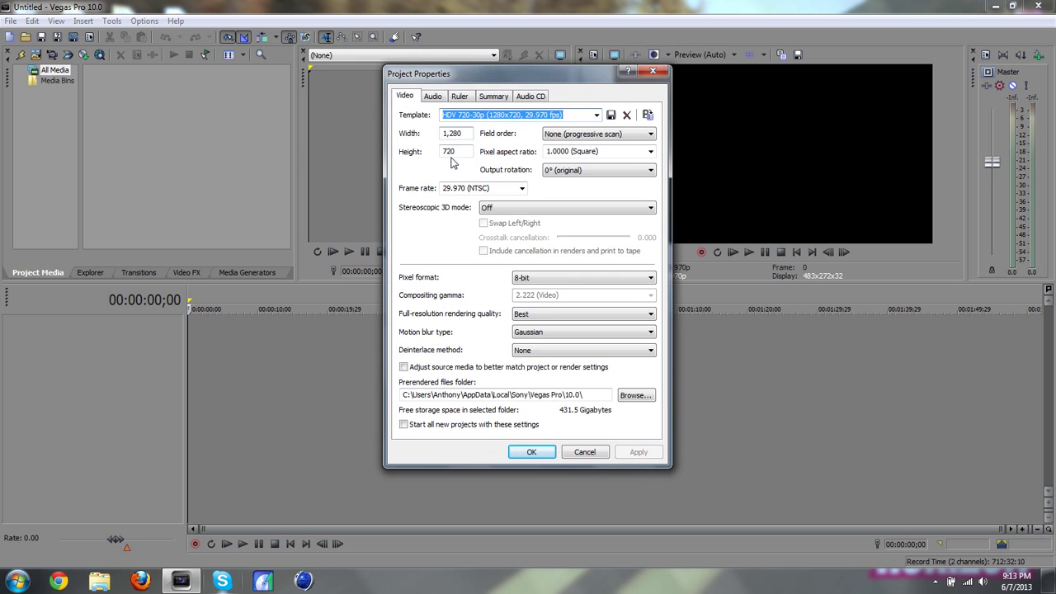
{"action": "left_click", "coordinate": [596, 114]}
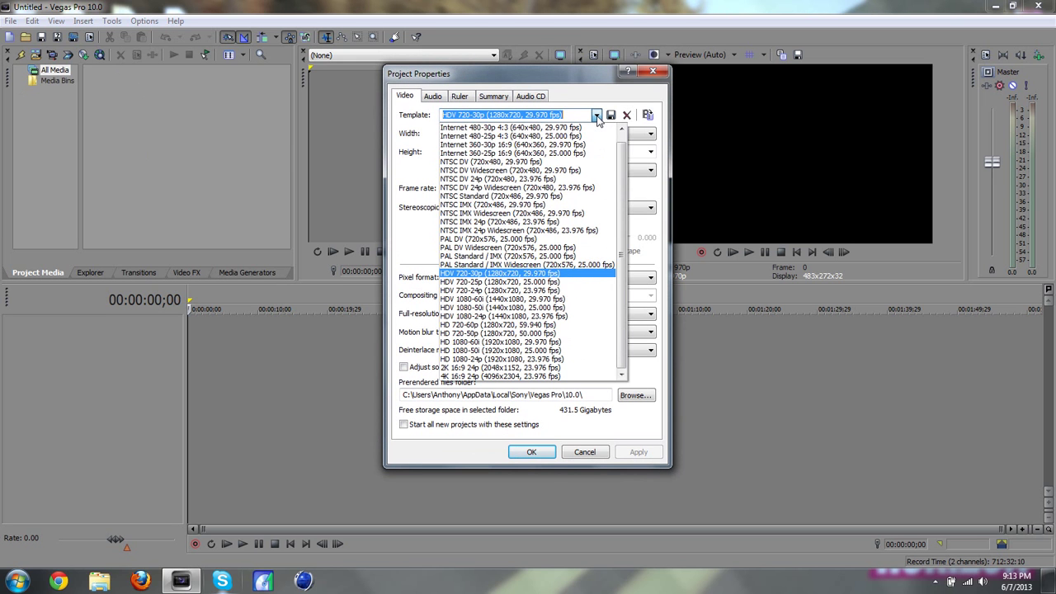
{"action": "left_click", "coordinate": [558, 274]}
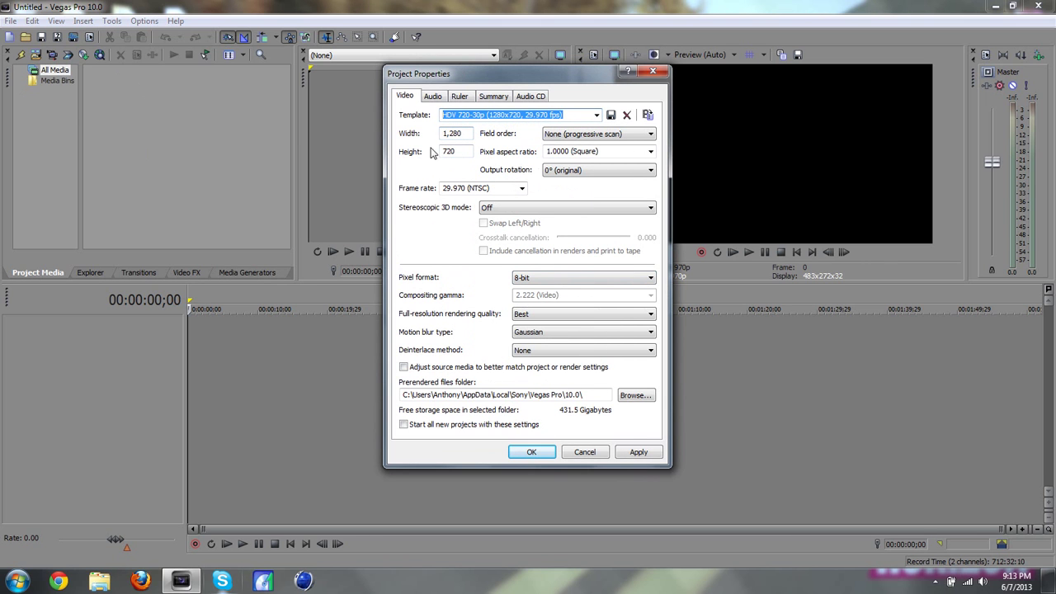
{"action": "left_click", "coordinate": [561, 136]}
{"action": "left_click", "coordinate": [559, 147]}
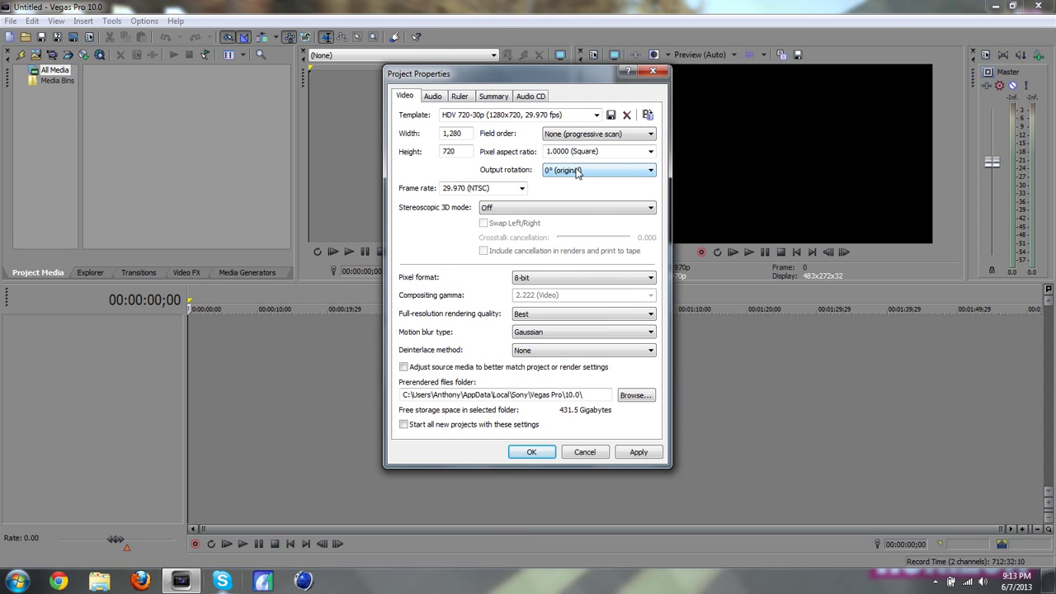
Step: Set the project frame rate to 29.970 (NTSC) and the stereoscopic 3D mode to Off
{"action": "left_click", "coordinate": [521, 188]}
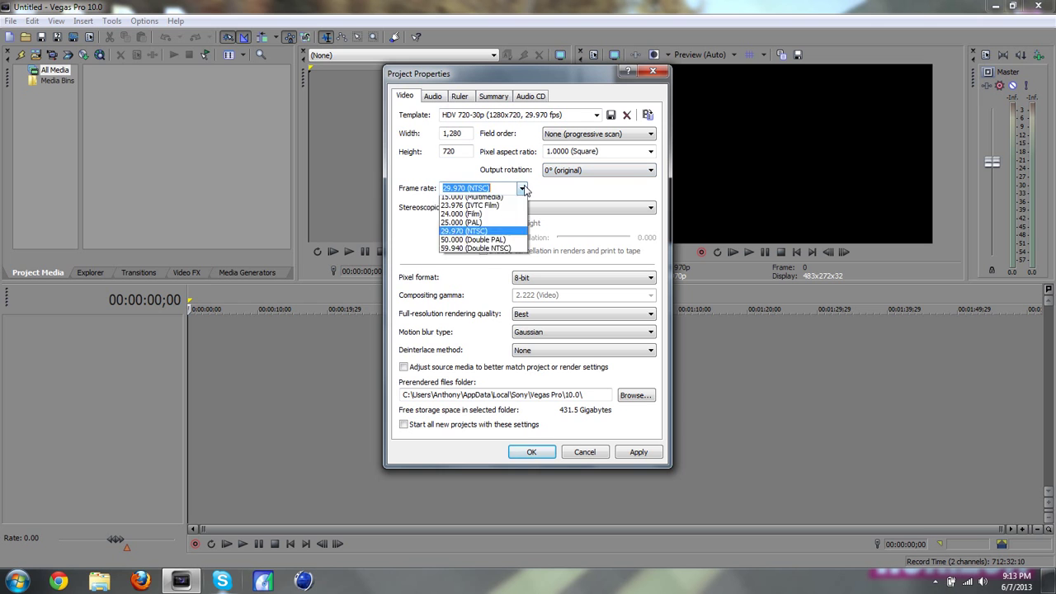
{"action": "left_click", "coordinate": [505, 252]}
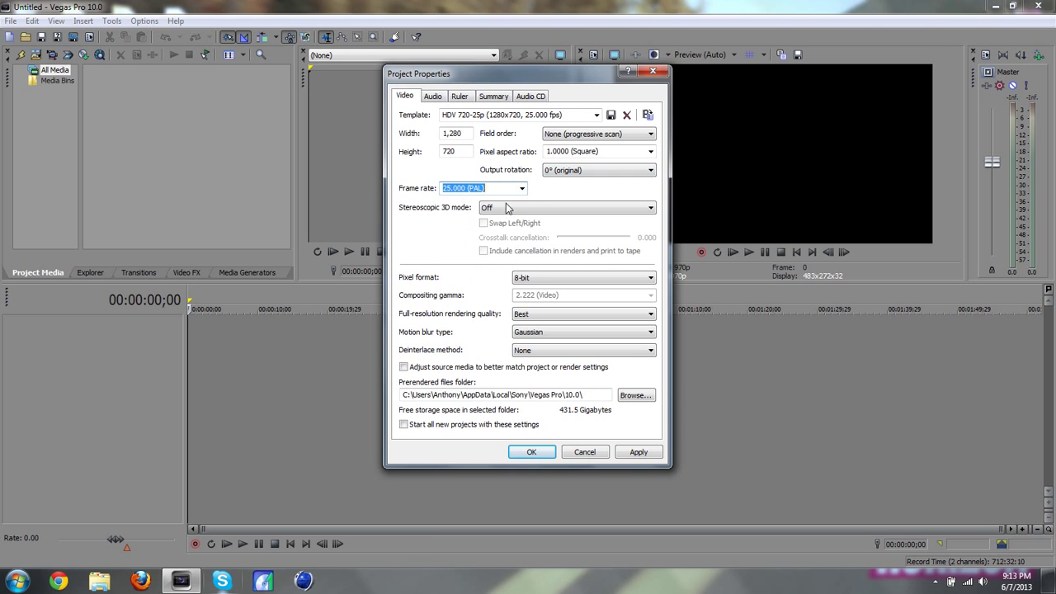
{"action": "left_click", "coordinate": [521, 188]}
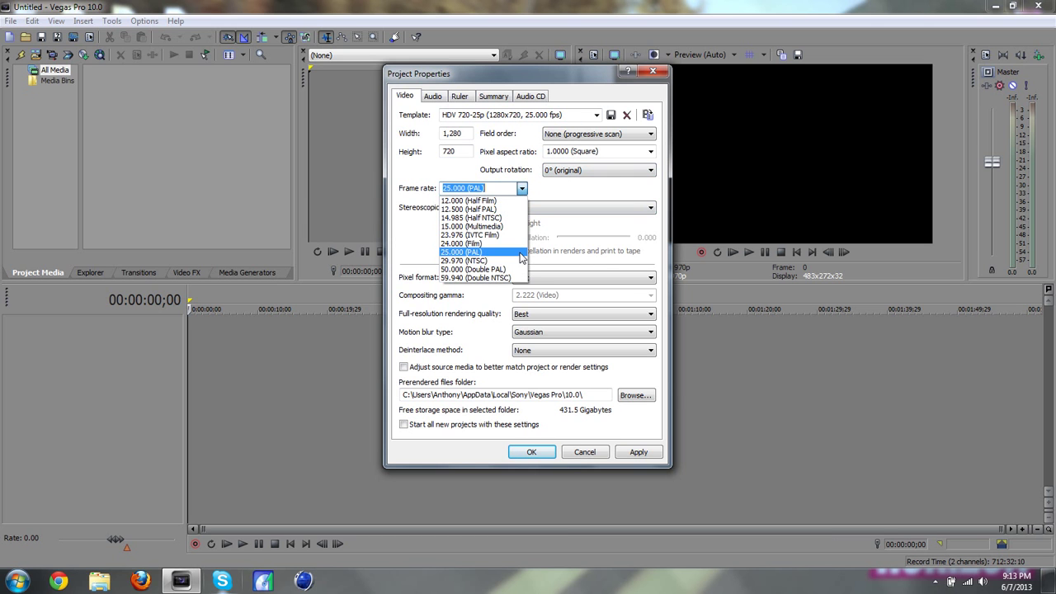
{"action": "left_click", "coordinate": [519, 261]}
{"action": "left_click", "coordinate": [521, 188]}
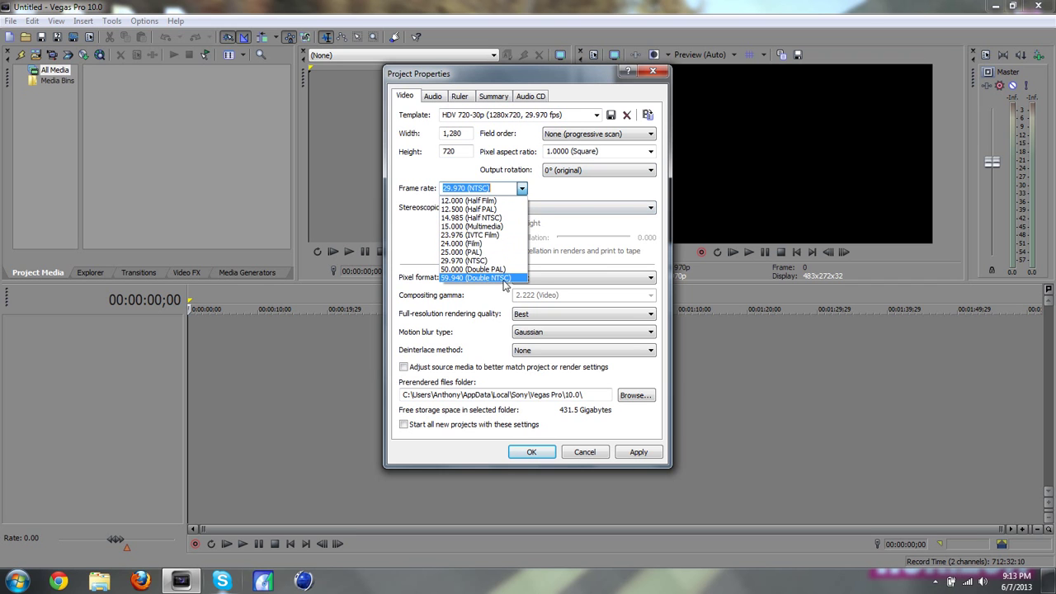
{"action": "left_click", "coordinate": [503, 260]}
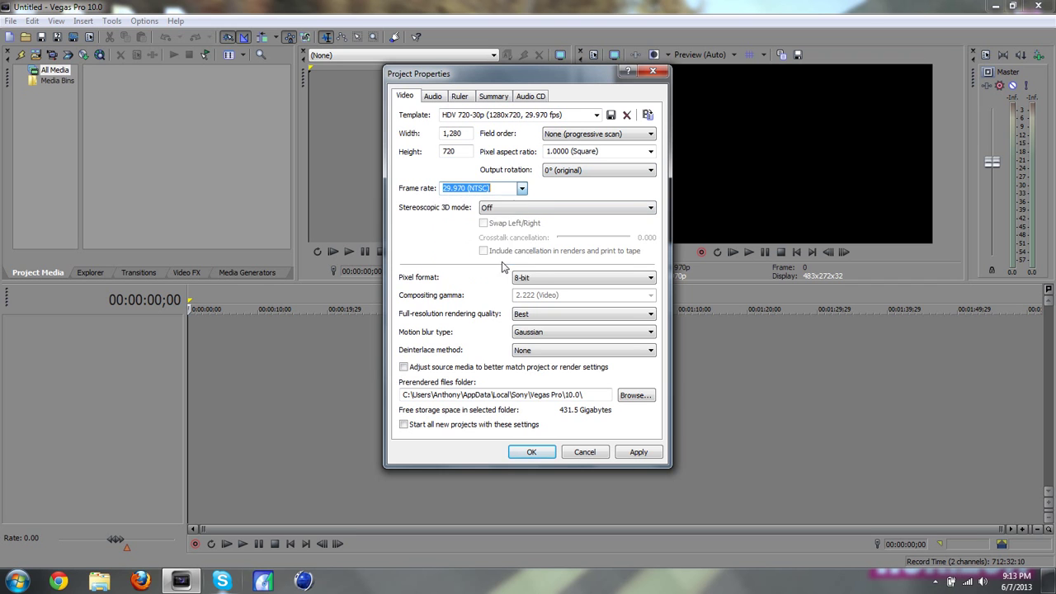
{"action": "left_click", "coordinate": [500, 210]}
{"action": "left_click", "coordinate": [501, 212]}
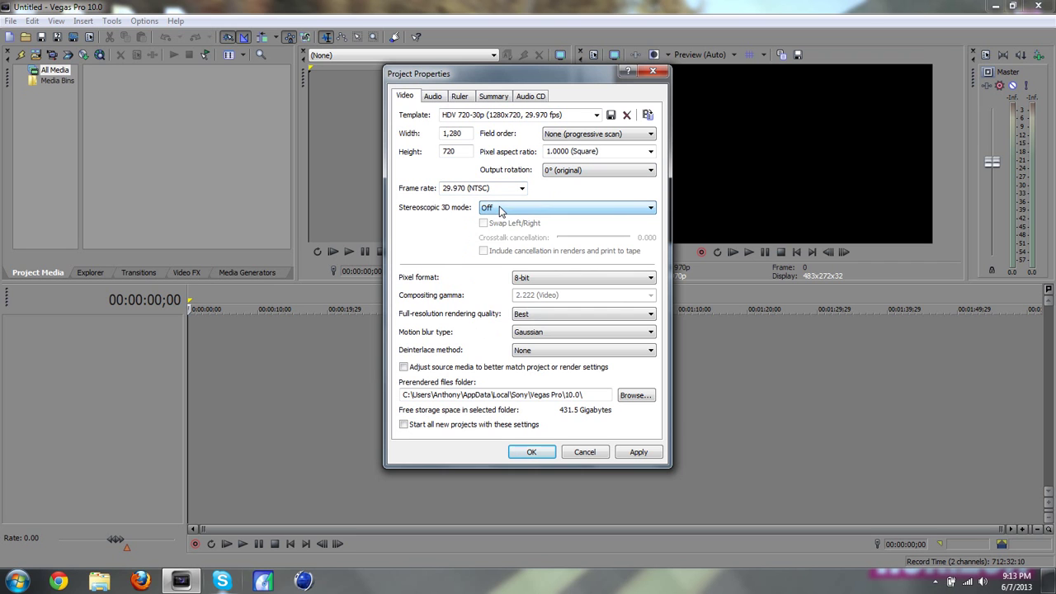
Step: Set the project's pixel format to 8-bit, full-resolution rendering quality to Best, motion blur type to Gaussian and deinterlace method to None
{"action": "left_click", "coordinate": [530, 280]}
{"action": "left_click", "coordinate": [535, 286]}
{"action": "left_click", "coordinate": [537, 317]}
{"action": "left_click", "coordinate": [543, 331]}
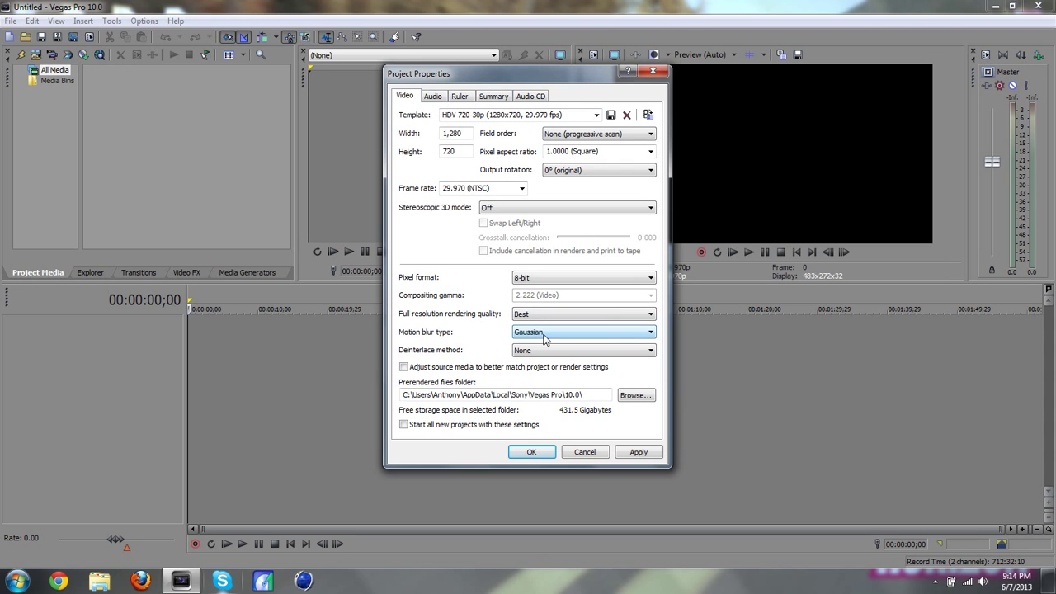
{"action": "left_click", "coordinate": [543, 353]}
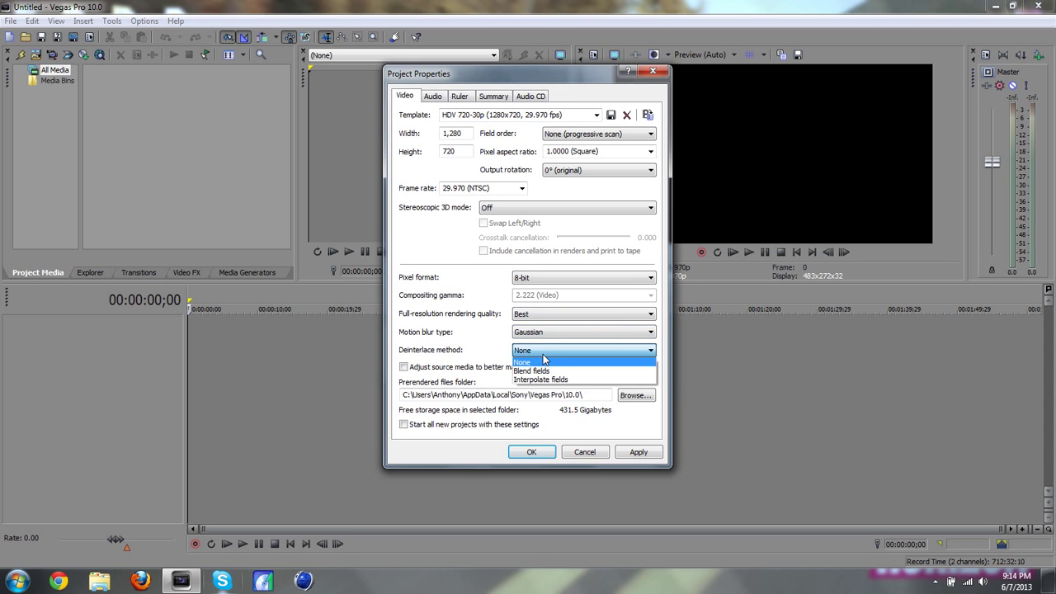
{"action": "left_click", "coordinate": [543, 360]}
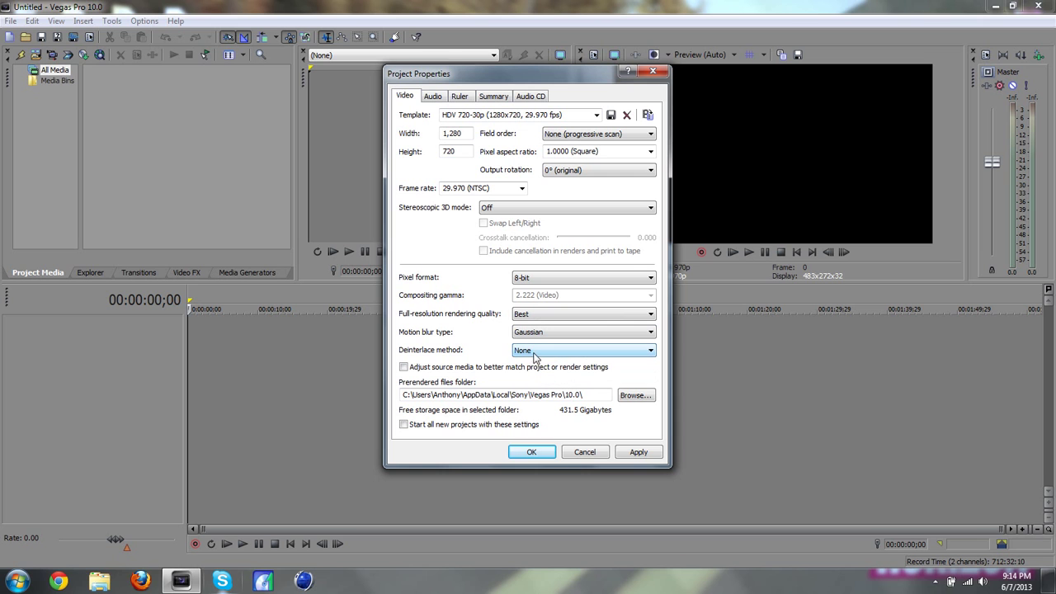
Step: Make these settings the default for all new projects and confirm the properties after reviewing the audio, ruler, summary and Audio CD settings
{"action": "left_click", "coordinate": [471, 427]}
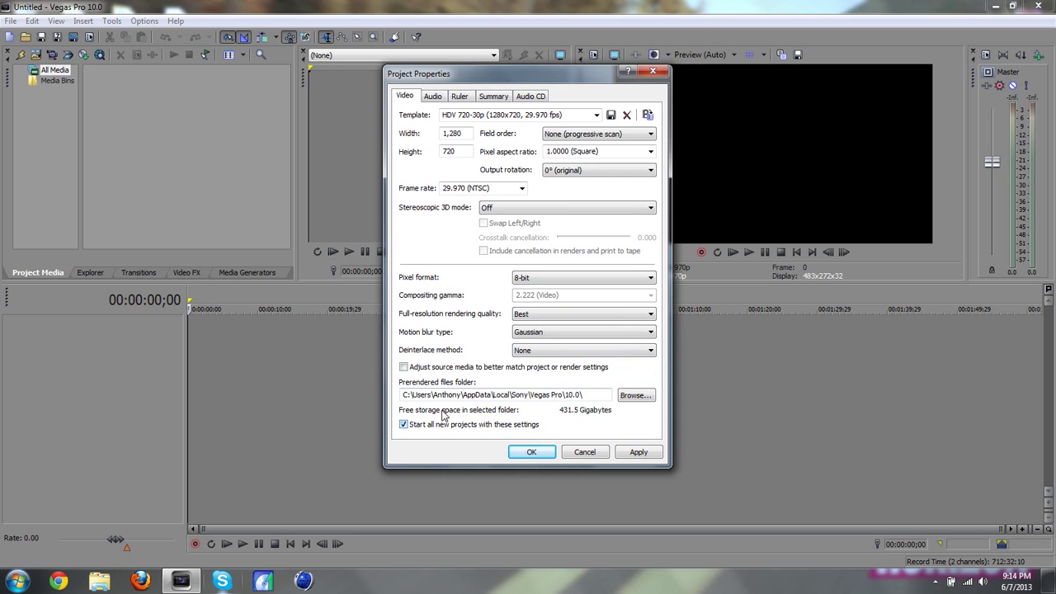
{"action": "left_click", "coordinate": [635, 452]}
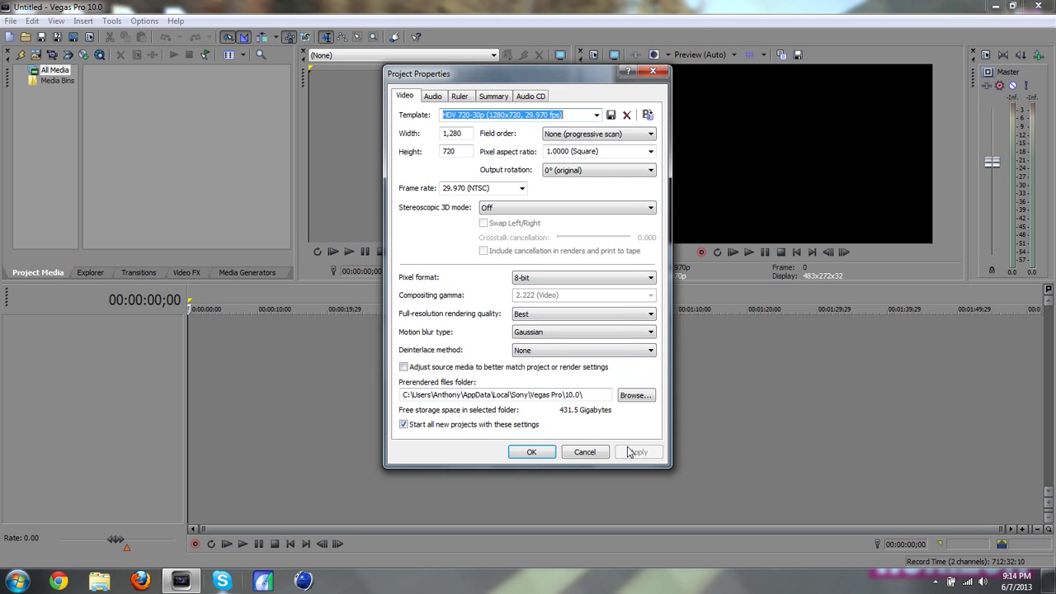
{"action": "left_click", "coordinate": [433, 96]}
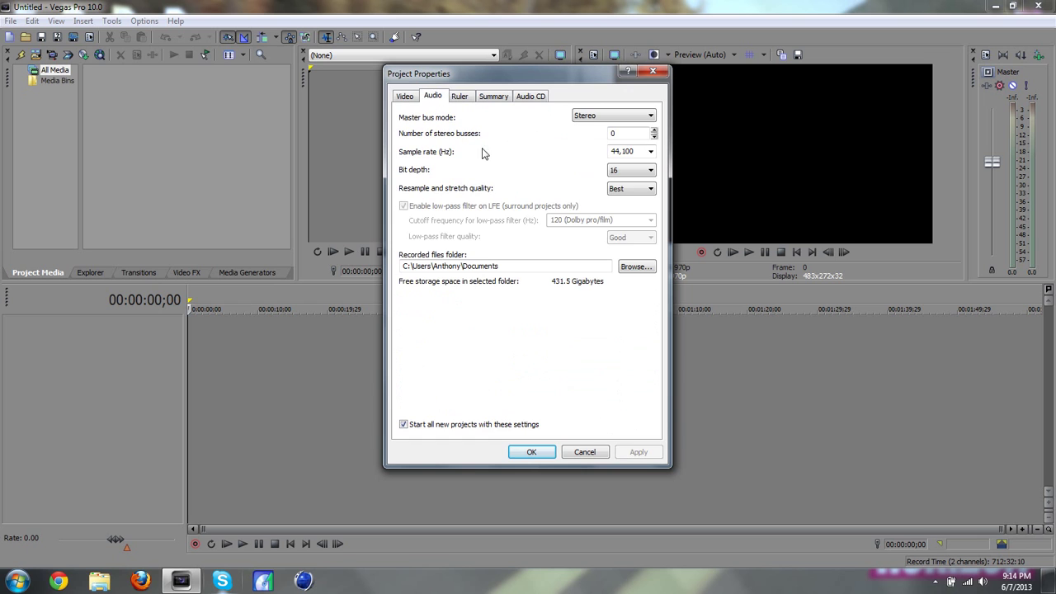
{"action": "left_click", "coordinate": [459, 97]}
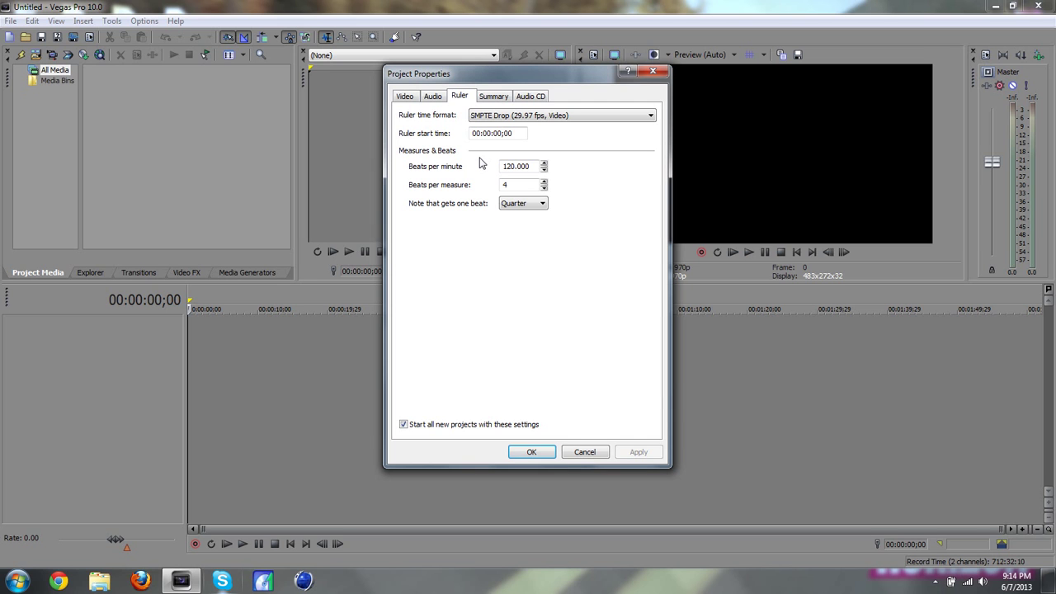
{"action": "left_click", "coordinate": [501, 98]}
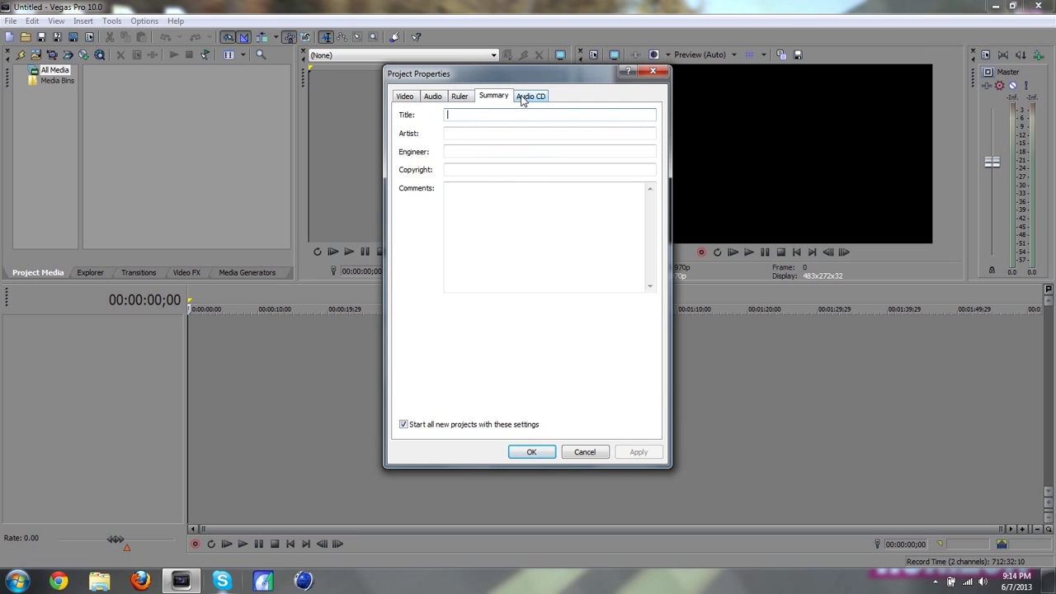
{"action": "left_click", "coordinate": [528, 98]}
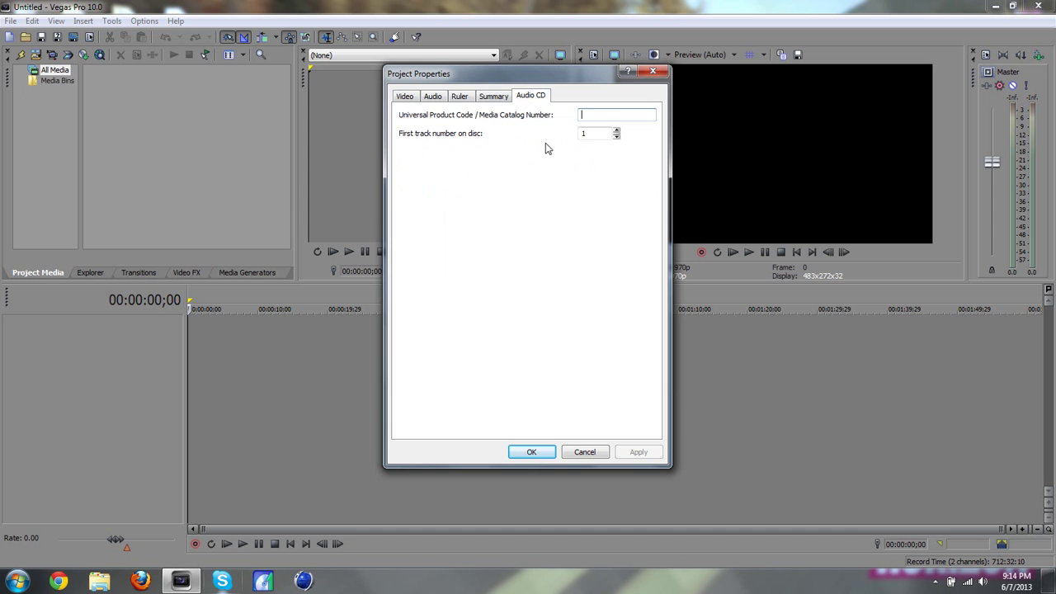
{"action": "left_click", "coordinate": [532, 452]}
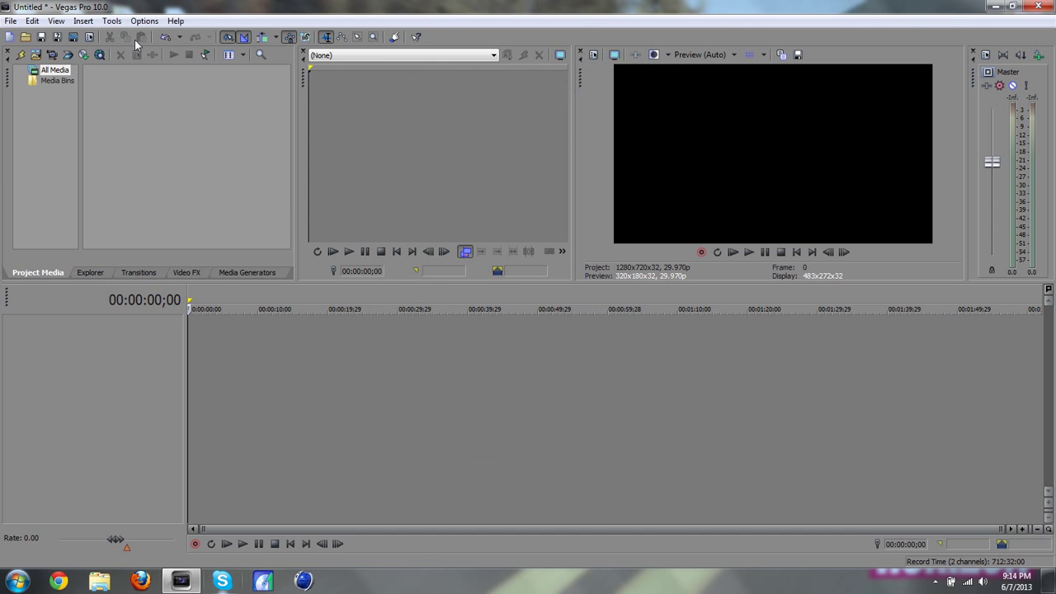
Step: Import the video "BOII 59-17 MSMC Hardpoint Gameplay on Drone.mp4" from the Desktop into the project media
{"action": "mouse_move", "coordinate": [280, 160]}
{"action": "left_mouse_down"}
{"action": "mouse_move", "coordinate": [113, 28]}
{"action": "mouse_move", "coordinate": [73, 43]}
{"action": "left_mouse_up"}
{"action": "left_click", "coordinate": [54, 73]}
{"action": "key", "text": "ctrl+i"}
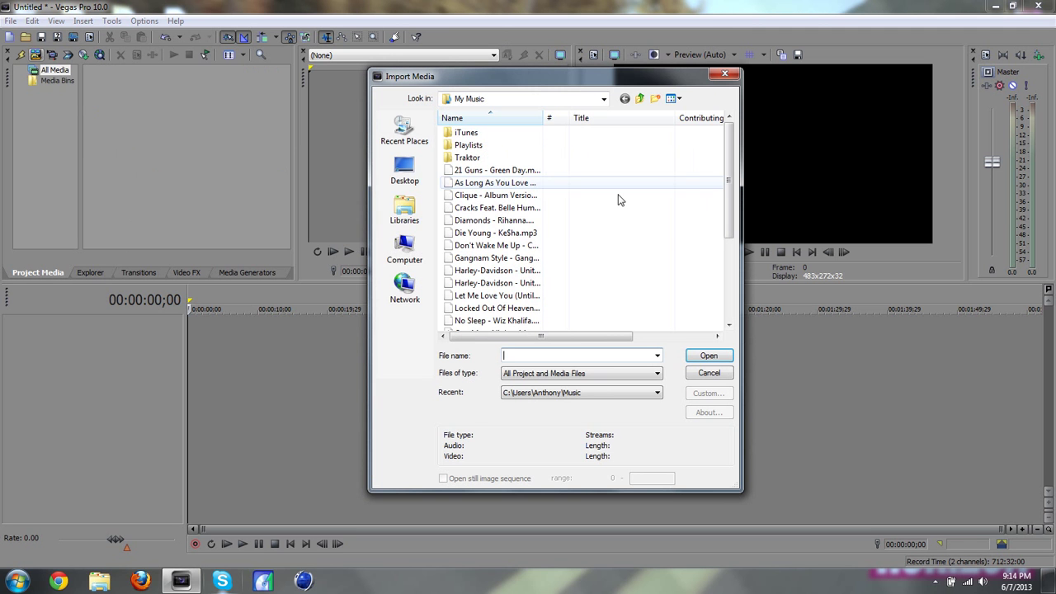
{"action": "left_click", "coordinate": [424, 161]}
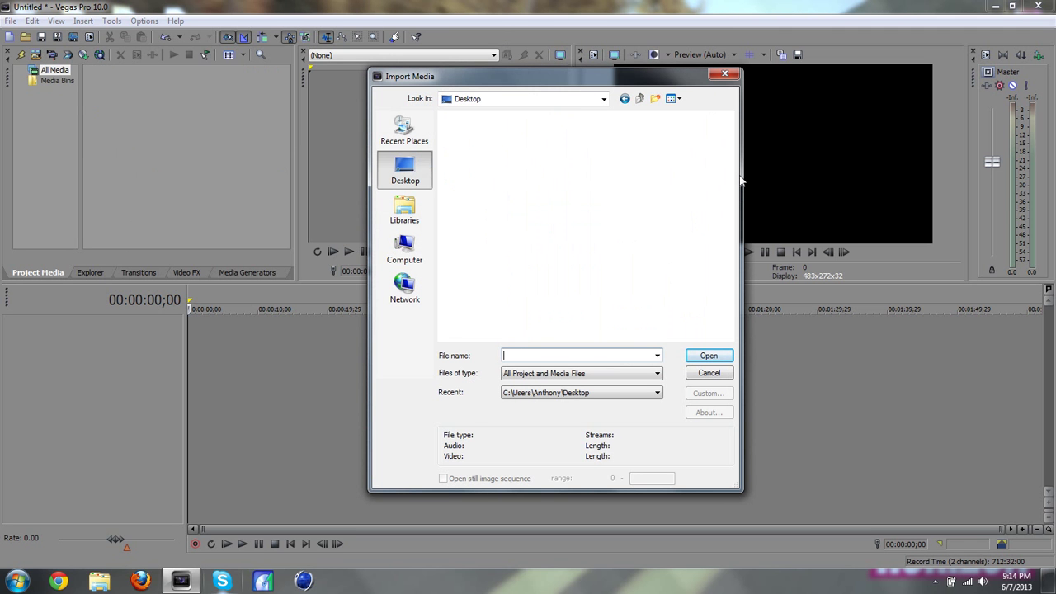
{"action": "scroll", "coordinate": [620, 217], "scroll_direction": "down", "scroll_amount": 5}
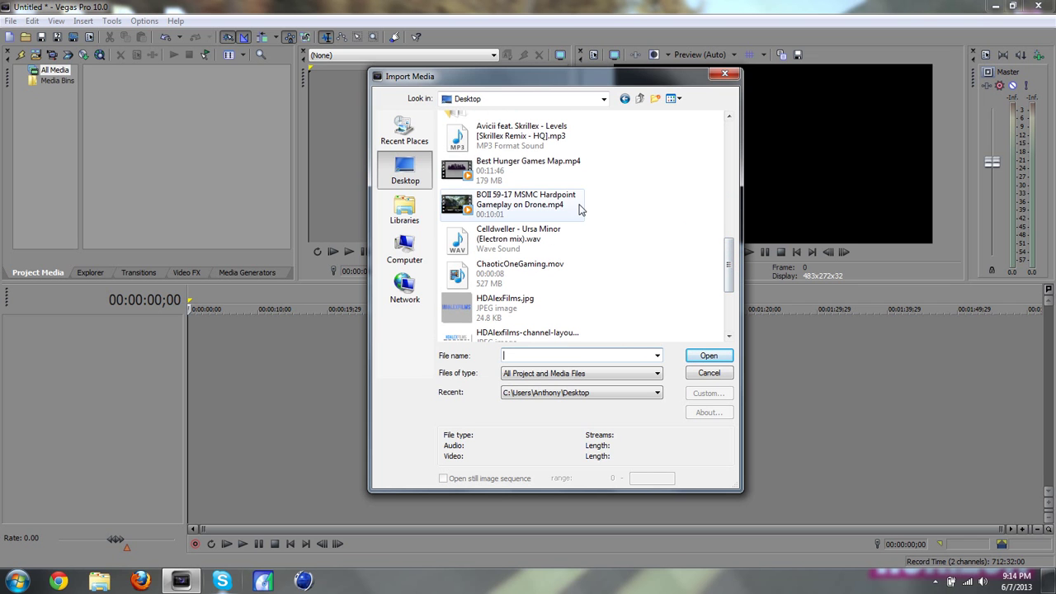
{"action": "left_click", "coordinate": [571, 207]}
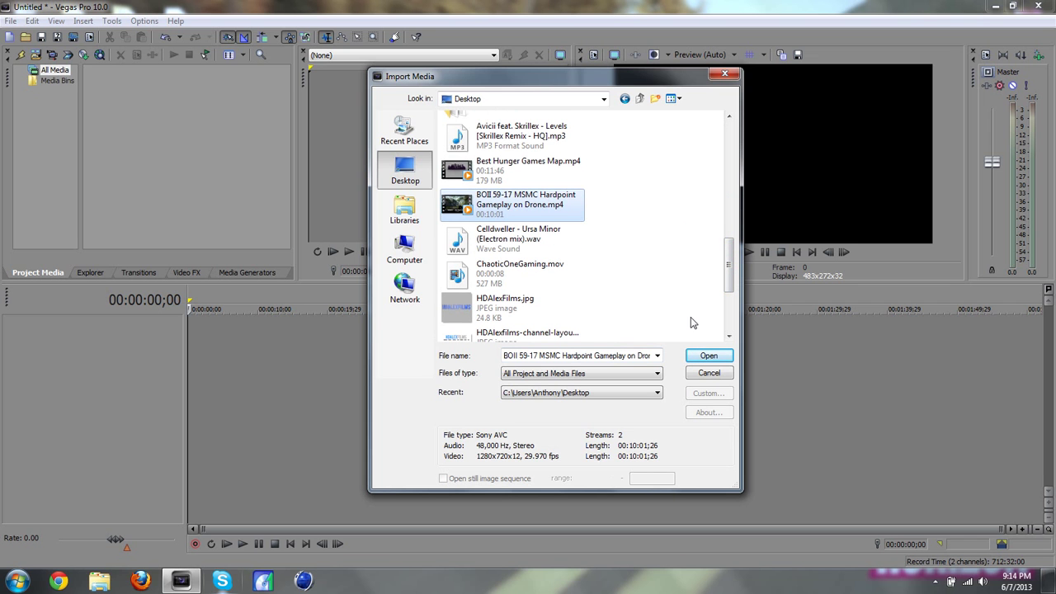
{"action": "left_click", "coordinate": [707, 356]}
Step: Place the imported gameplay video at the start of the timeline and trim its end to about one minute
{"action": "left_click_drag", "start_coordinate": [106, 104], "coordinate": [192, 375]}
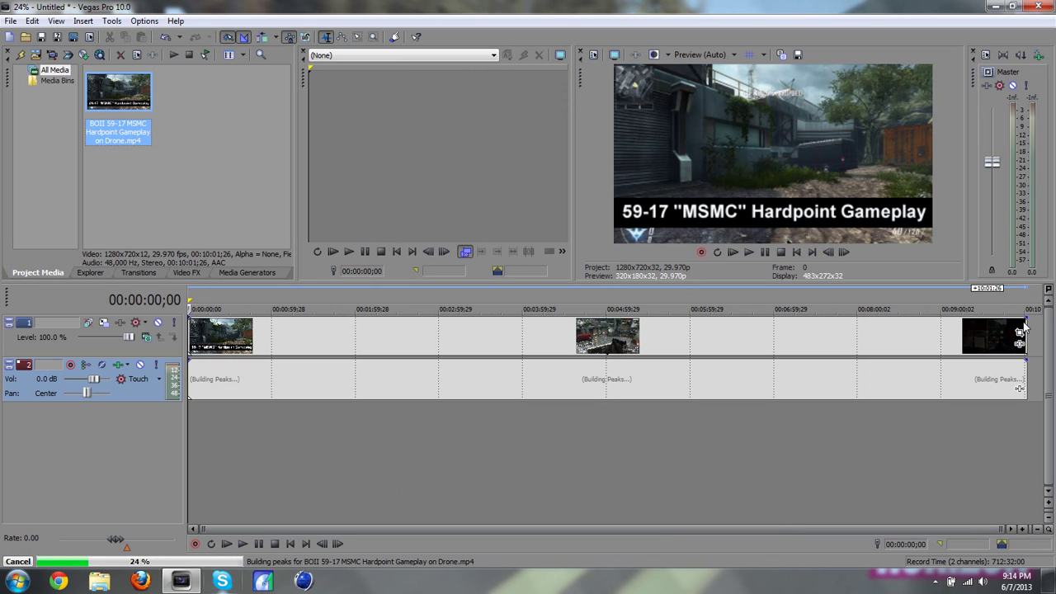
{"action": "left_click_drag", "start_coordinate": [1023, 322], "coordinate": [272, 296]}
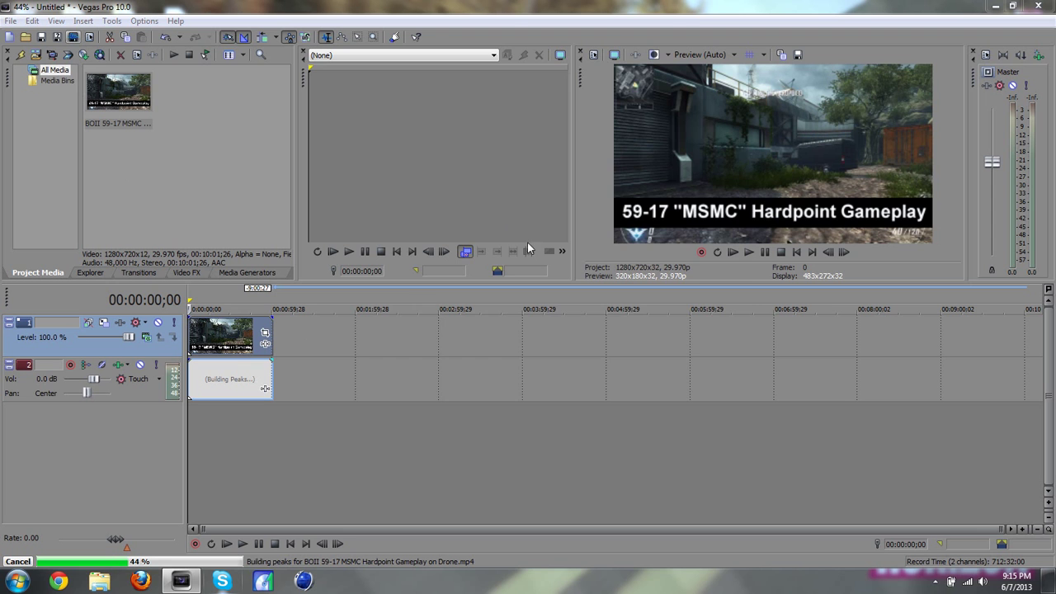
Step: Start rendering the project as MainConcept AVC/AAC (*.mp4) with the Default Template
{"action": "left_click", "coordinate": [73, 36]}
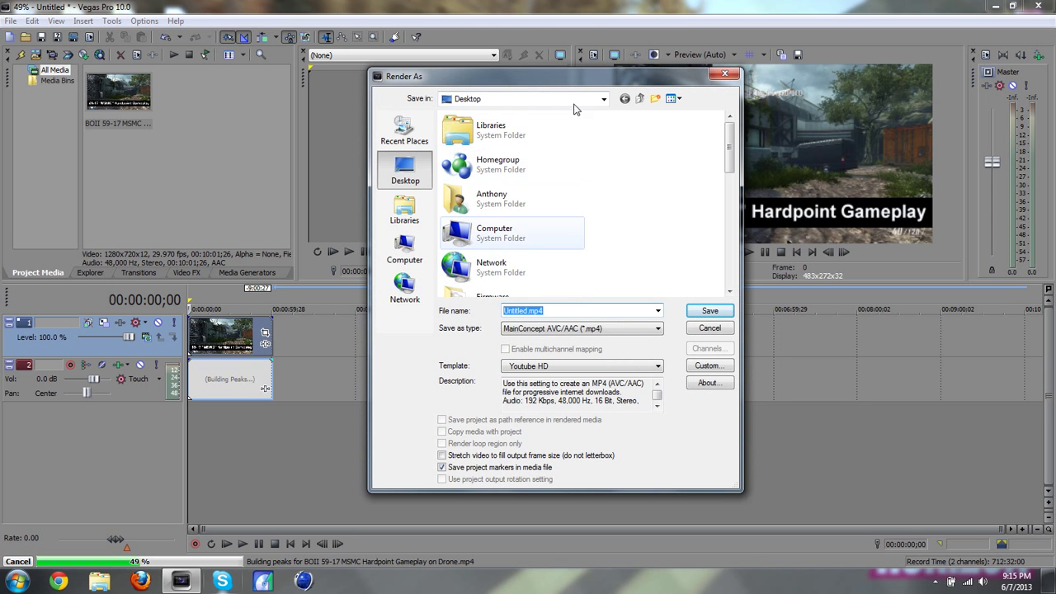
{"action": "left_click", "coordinate": [552, 330]}
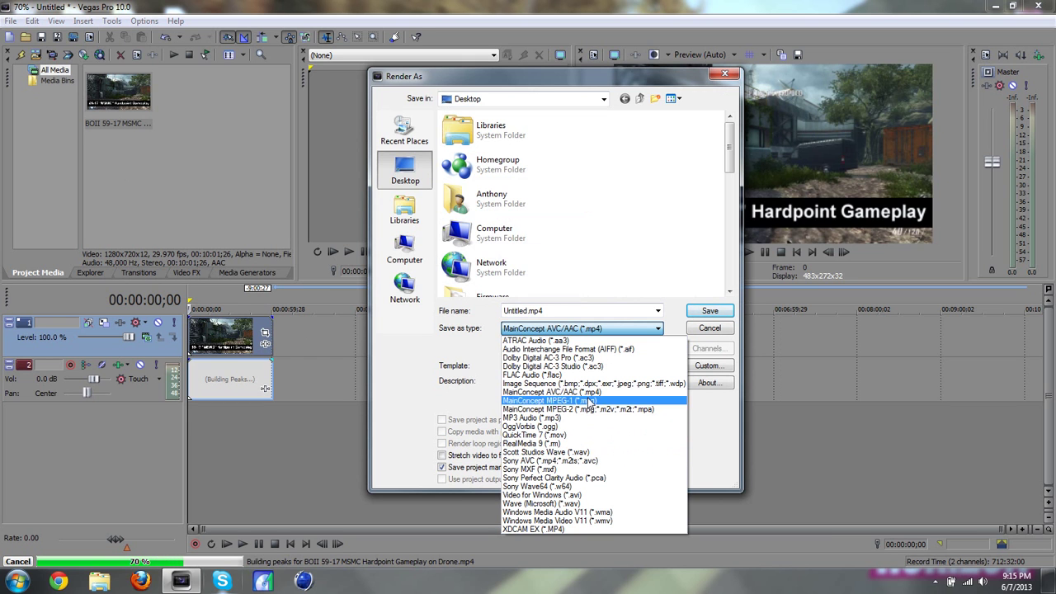
{"action": "left_click", "coordinate": [551, 392]}
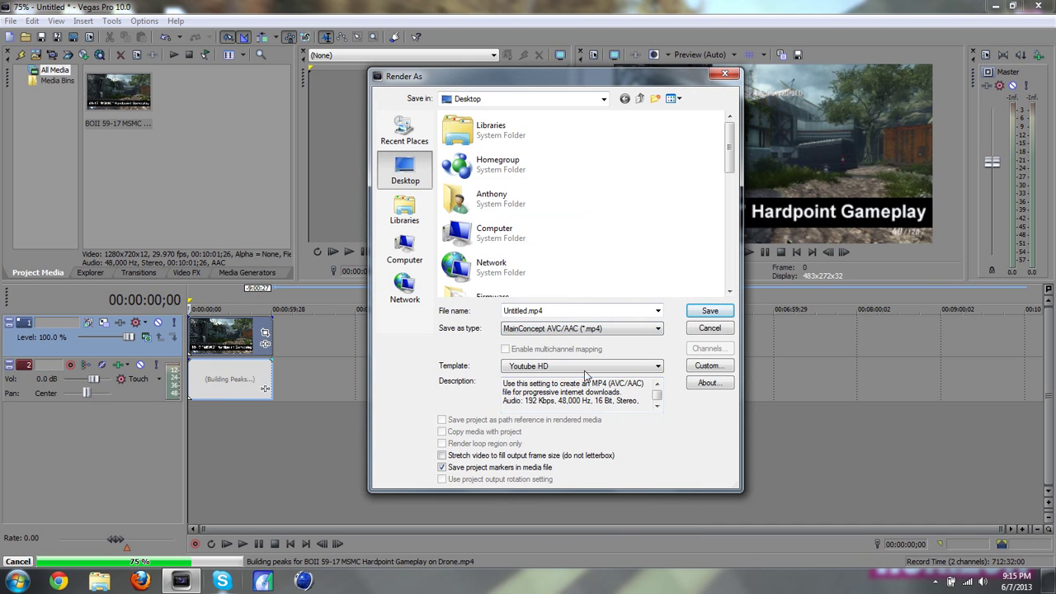
{"action": "left_click", "coordinate": [582, 366]}
{"action": "left_click", "coordinate": [584, 377]}
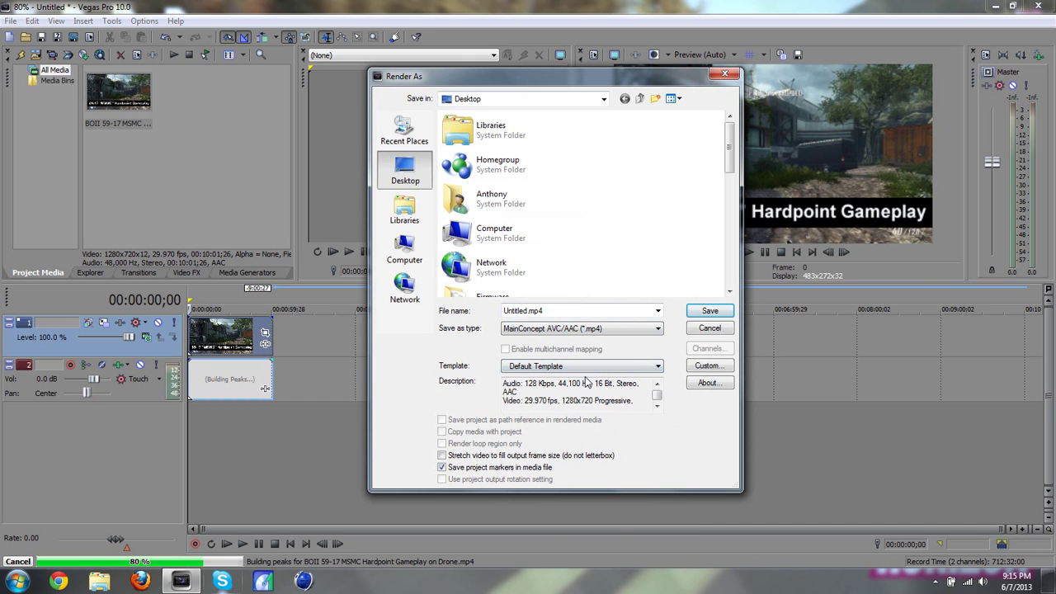
Step: In the custom render settings, choose a custom frame size, the Main profile and a frame rate of 29.970 (NTSC)
{"action": "left_click", "coordinate": [710, 366]}
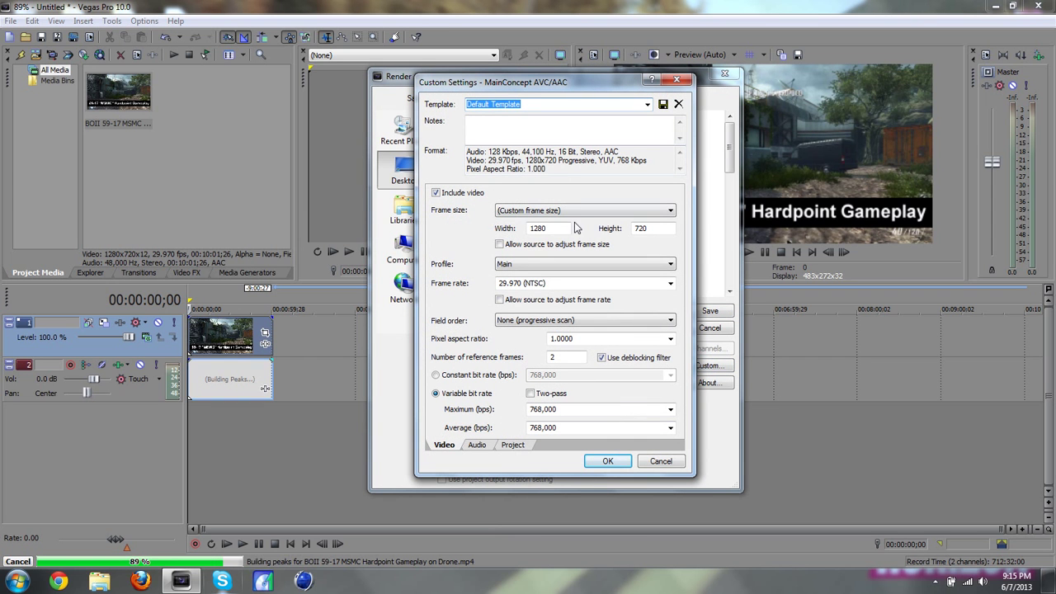
{"action": "left_click", "coordinate": [577, 210]}
{"action": "left_click", "coordinate": [575, 219]}
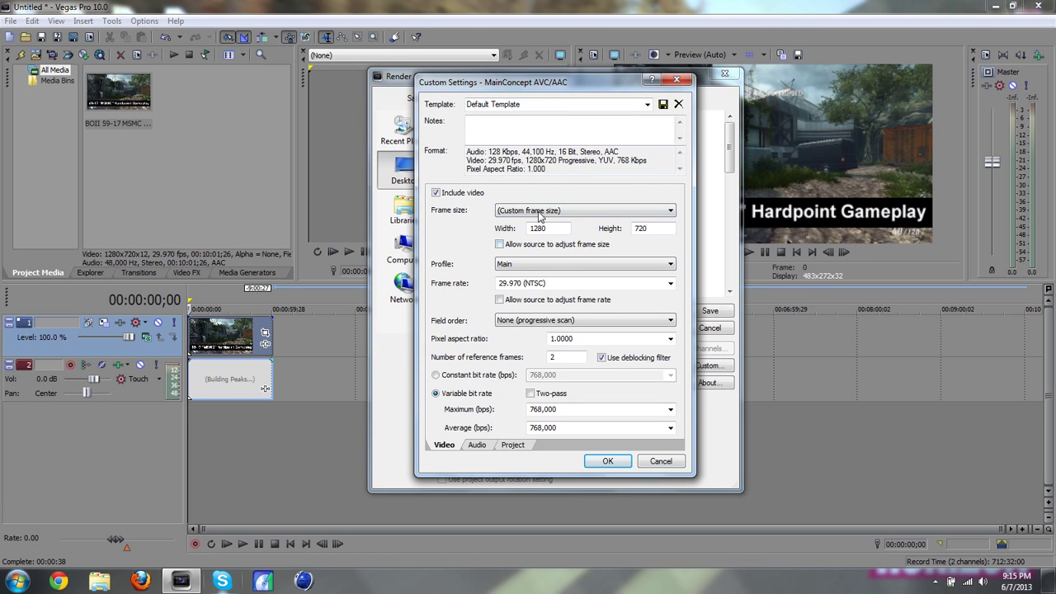
{"action": "left_click", "coordinate": [517, 266]}
{"action": "left_click", "coordinate": [520, 275]}
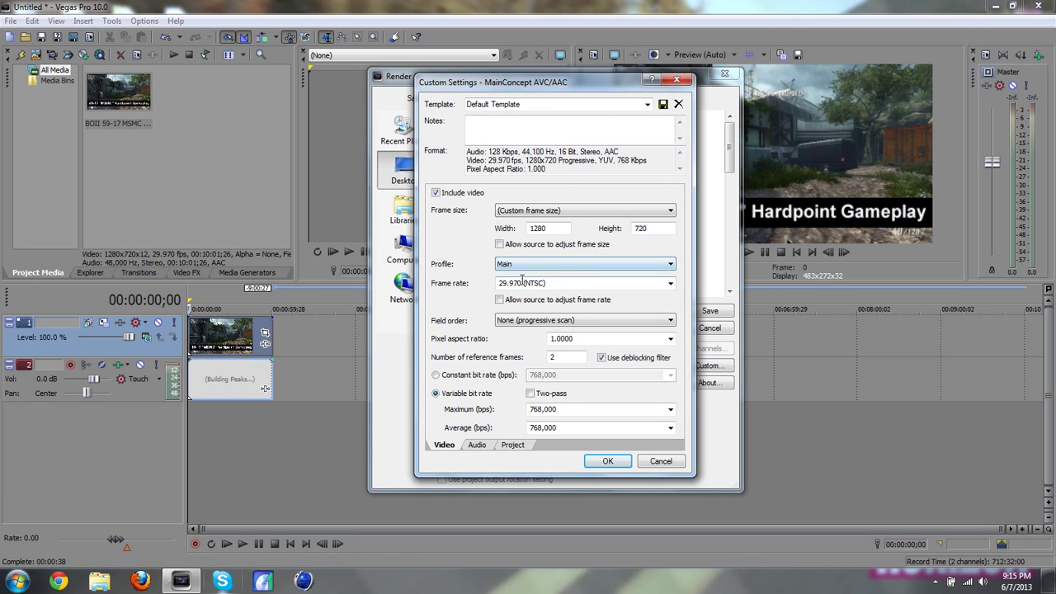
{"action": "left_click", "coordinate": [670, 283]}
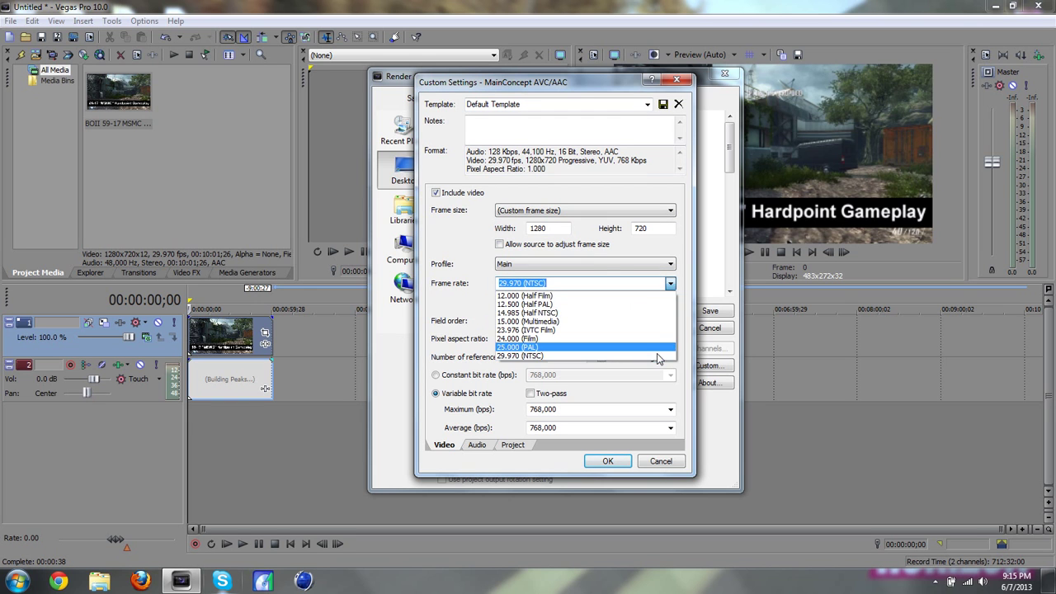
{"action": "left_click", "coordinate": [660, 355]}
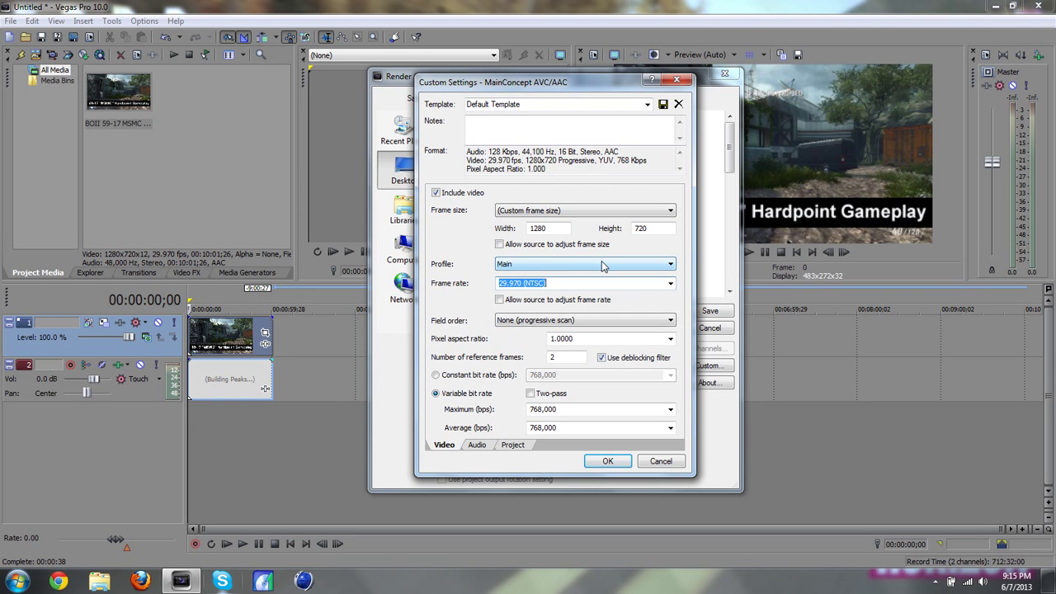
Step: Keep the render's field order at None (progressive scan) and its pixel aspect ratio at 1.0000
{"action": "left_click", "coordinate": [543, 321]}
{"action": "left_click", "coordinate": [532, 321]}
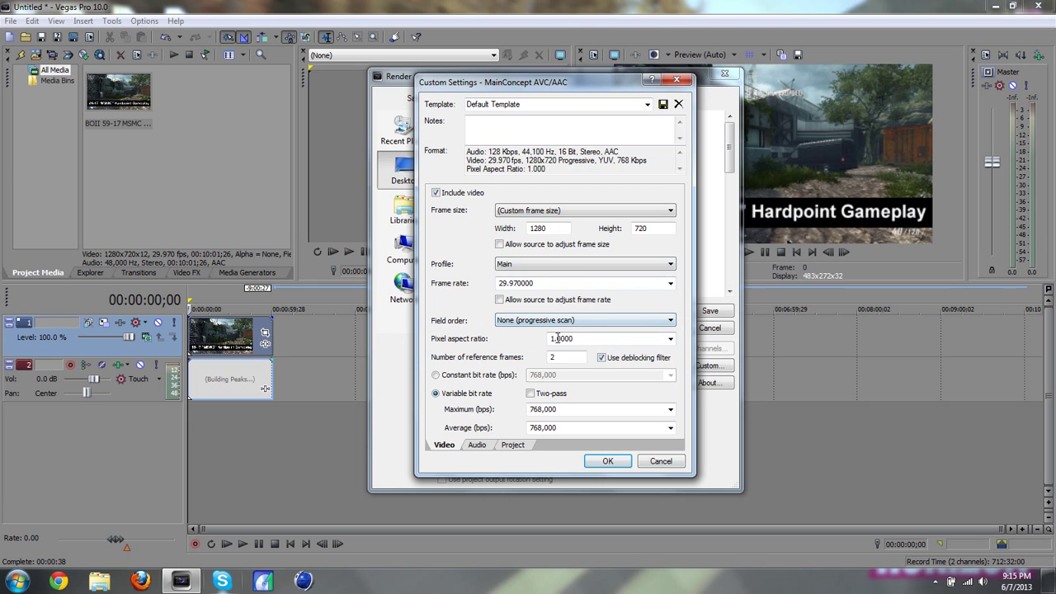
{"action": "left_click", "coordinate": [670, 338]}
{"action": "left_click", "coordinate": [670, 339]}
Step: Set both the maximum and average variable bit rate of the video to 2,000,000 bps
{"action": "left_click", "coordinate": [670, 409]}
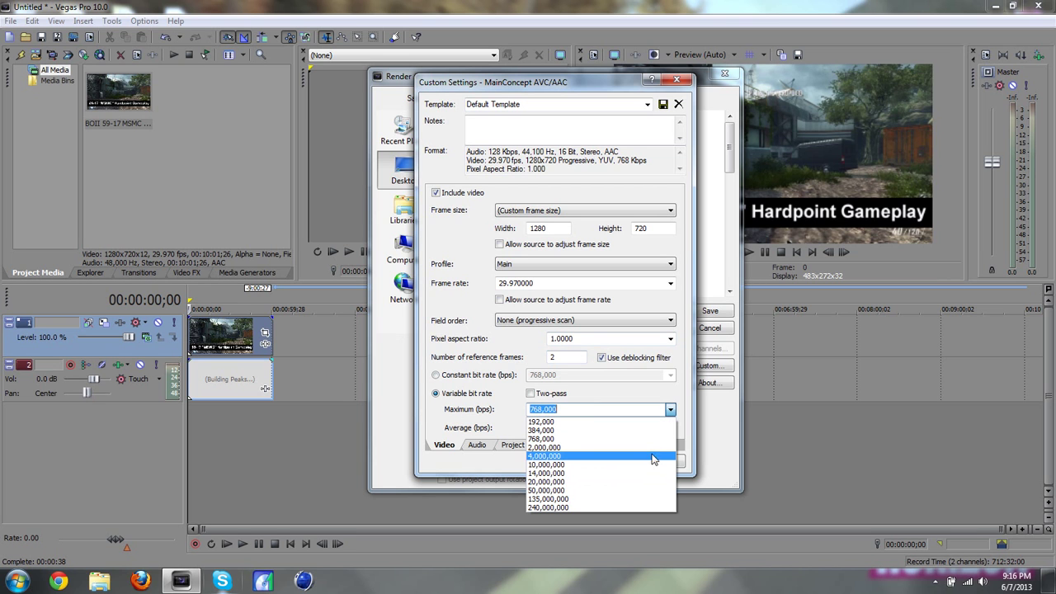
{"action": "left_click", "coordinate": [656, 447]}
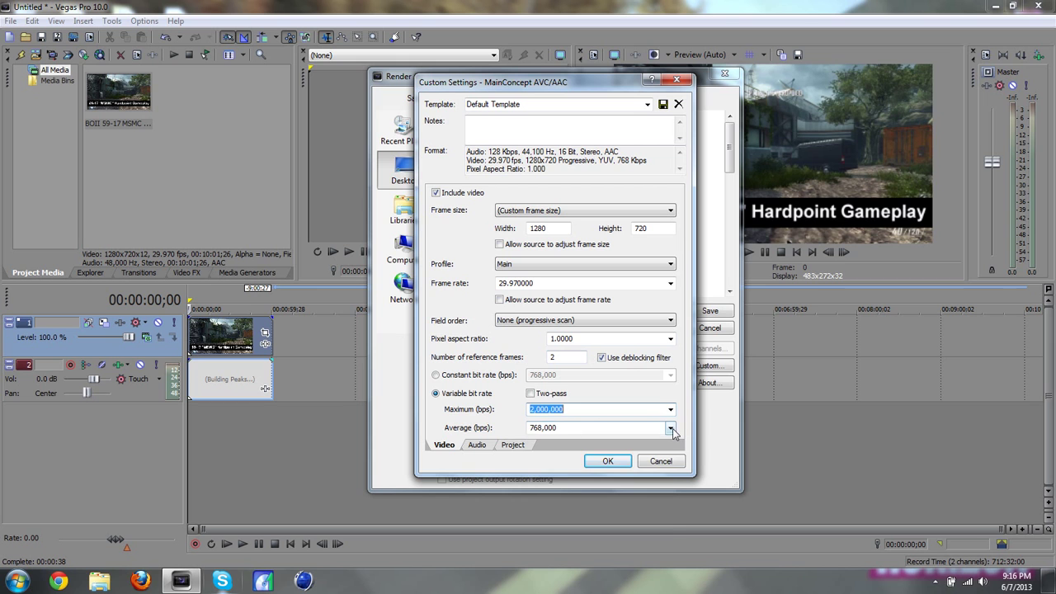
{"action": "left_click", "coordinate": [672, 433]}
{"action": "left_click", "coordinate": [647, 465]}
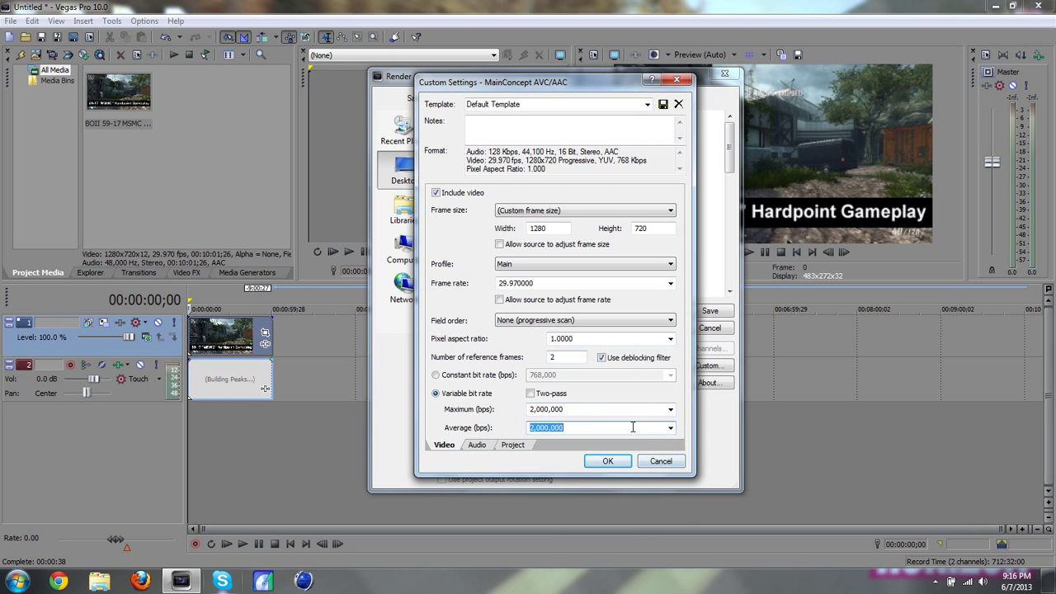
{"action": "left_click", "coordinate": [670, 410]}
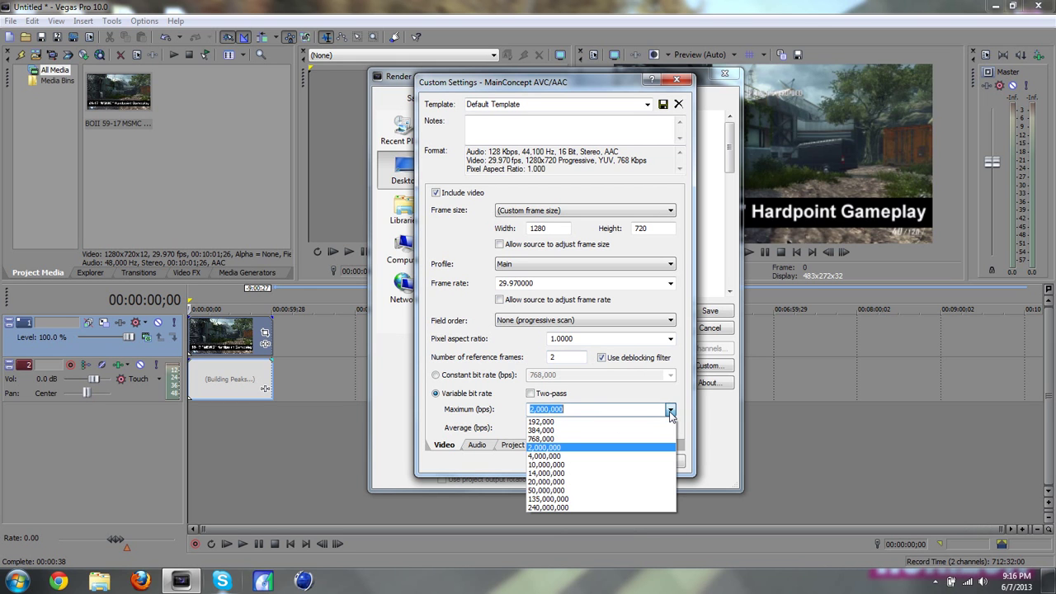
{"action": "left_click", "coordinate": [670, 414]}
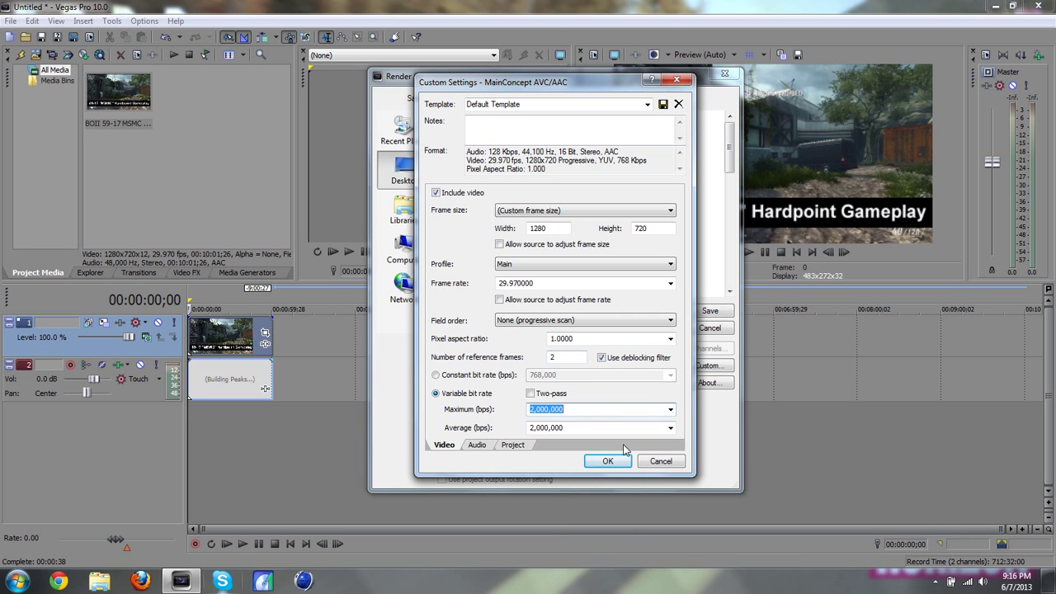
Step: Set the render's audio sample rate to 48,000 Hz and its video rendering quality to Best
{"action": "left_click", "coordinate": [480, 445]}
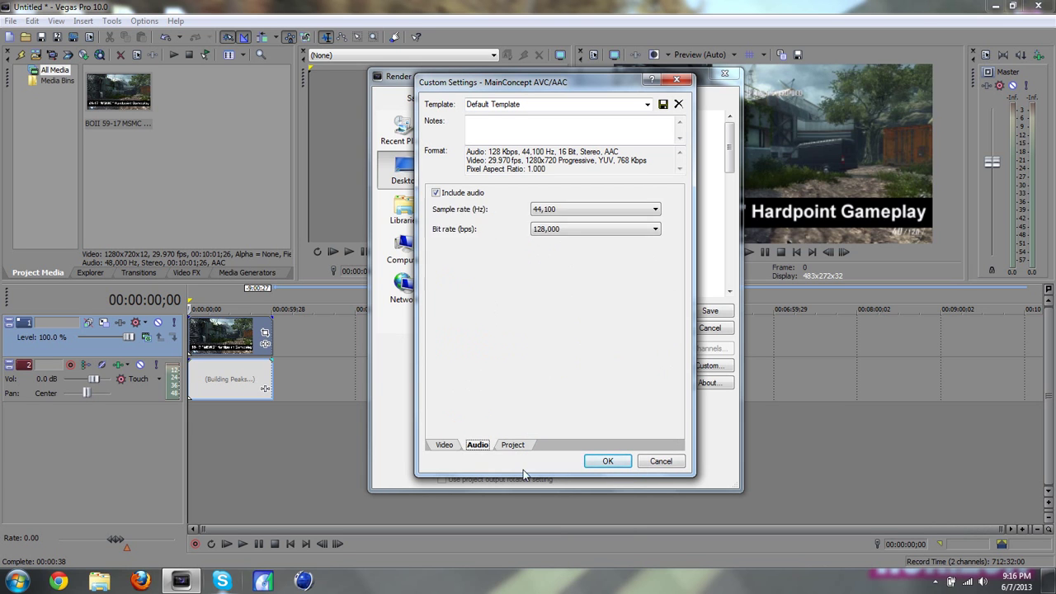
{"action": "left_click", "coordinate": [588, 212]}
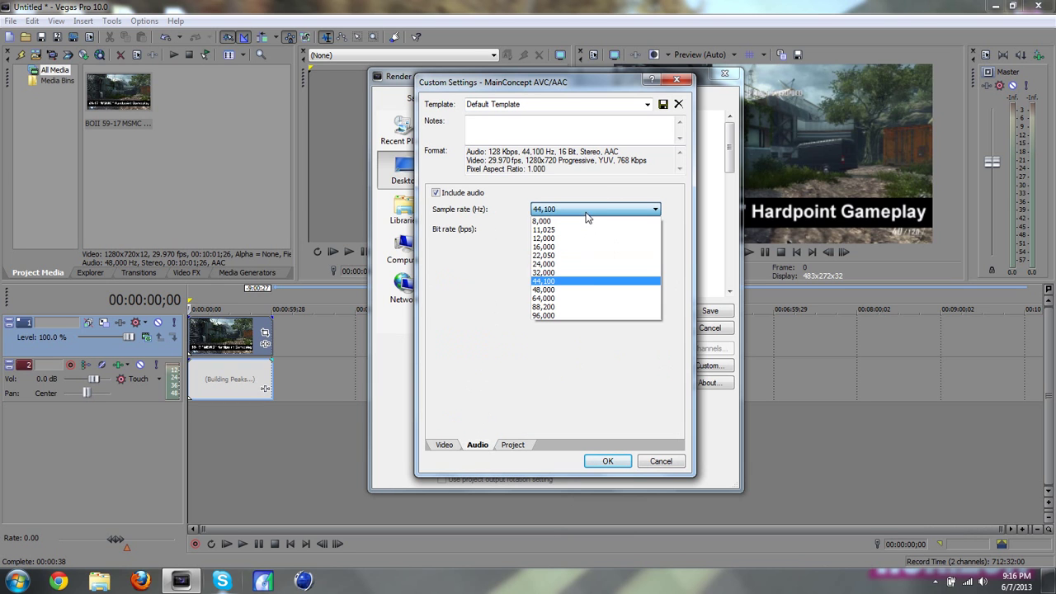
{"action": "left_click", "coordinate": [588, 289]}
{"action": "left_click", "coordinate": [509, 448]}
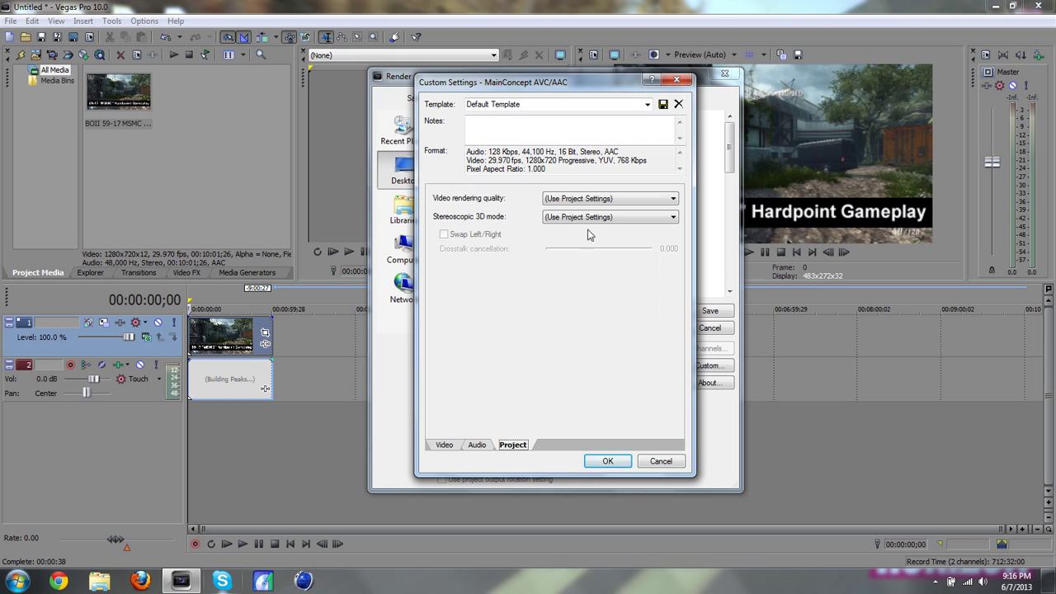
{"action": "left_click", "coordinate": [581, 200]}
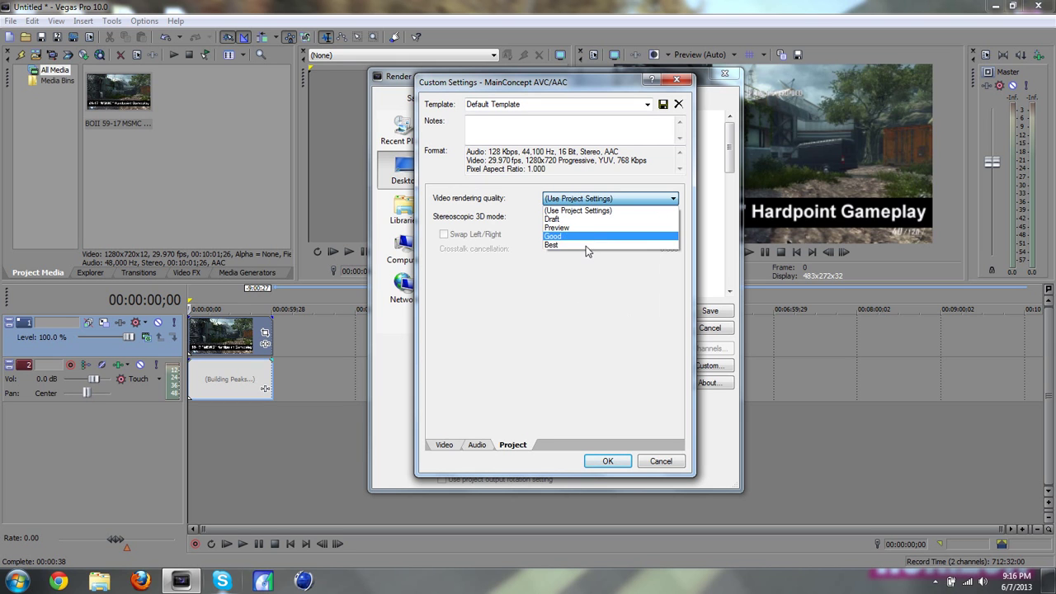
{"action": "left_click", "coordinate": [585, 247]}
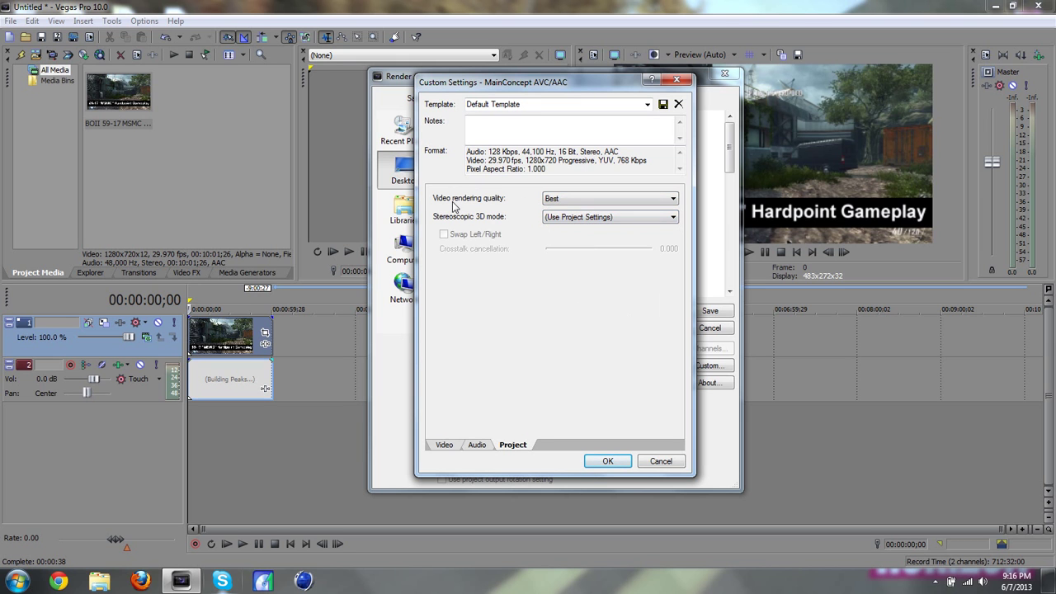
Step: Save the custom render settings as a template named "HDPVR Defaut" and apply them
{"action": "left_click_drag", "start_coordinate": [608, 104], "coordinate": [418, 92]}
{"action": "type", "text": "HDPVR D"}
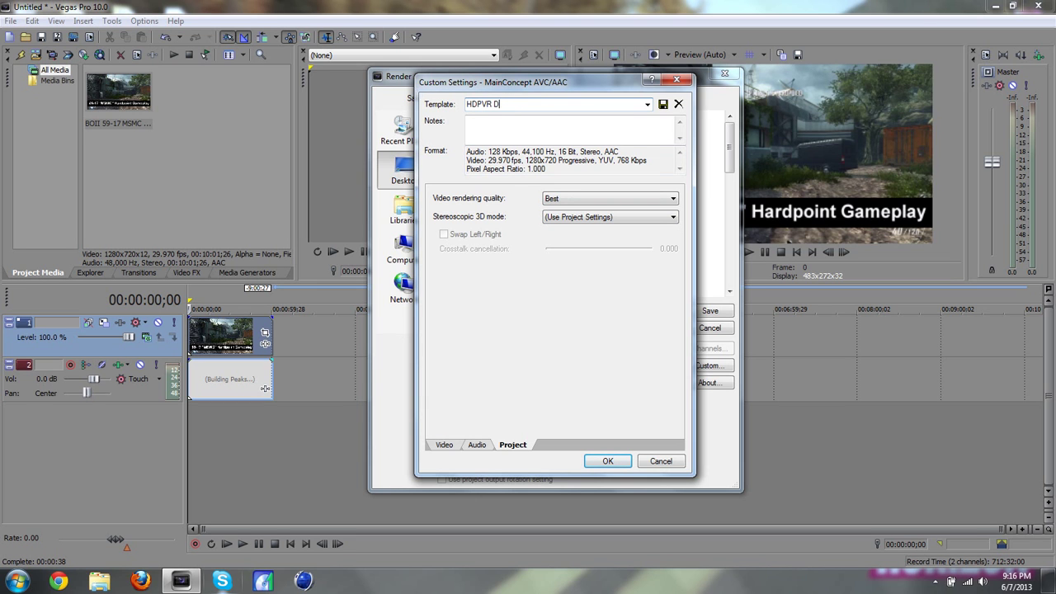
{"action": "type", "text": "ult"}
{"action": "key", "text": "Return"}
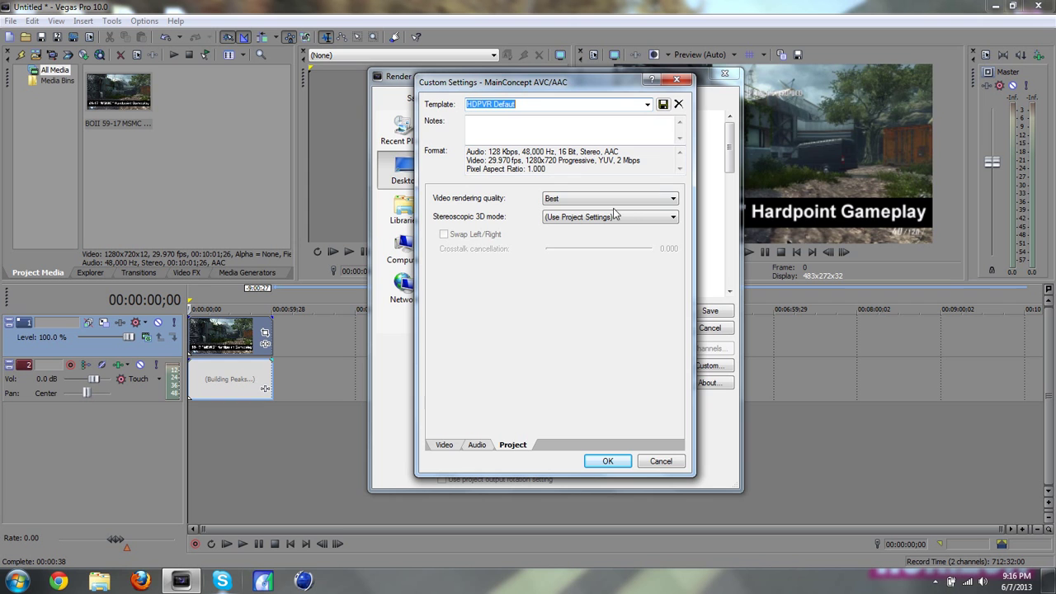
{"action": "left_click", "coordinate": [607, 462]}
Step: Delete the old Youtube HD and Render HD templates from the MainConcept AVC/AAC render templates
{"action": "left_click", "coordinate": [579, 366]}
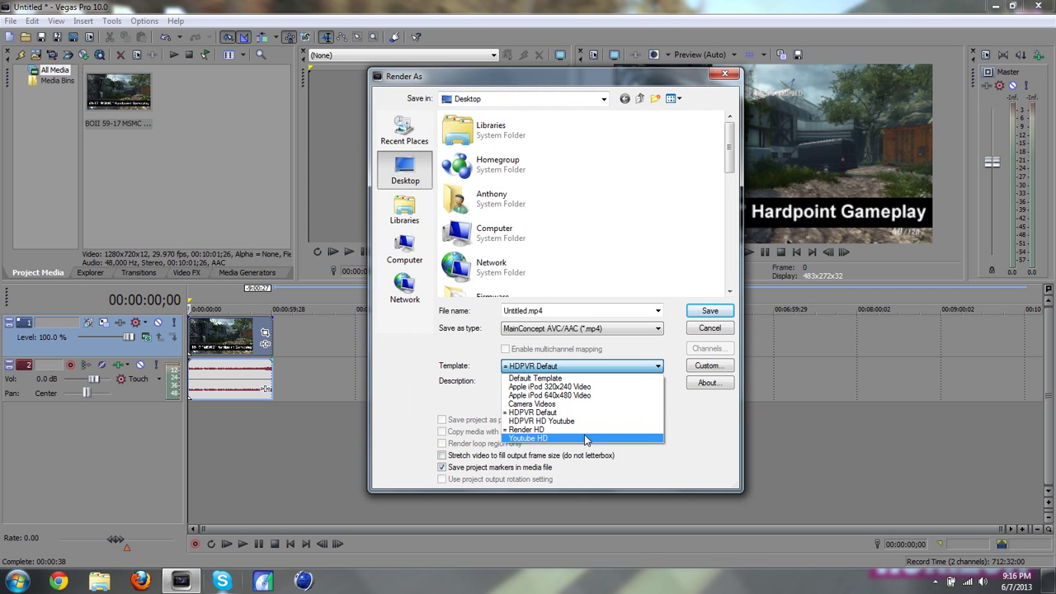
{"action": "left_click", "coordinate": [585, 439]}
{"action": "left_click", "coordinate": [716, 364]}
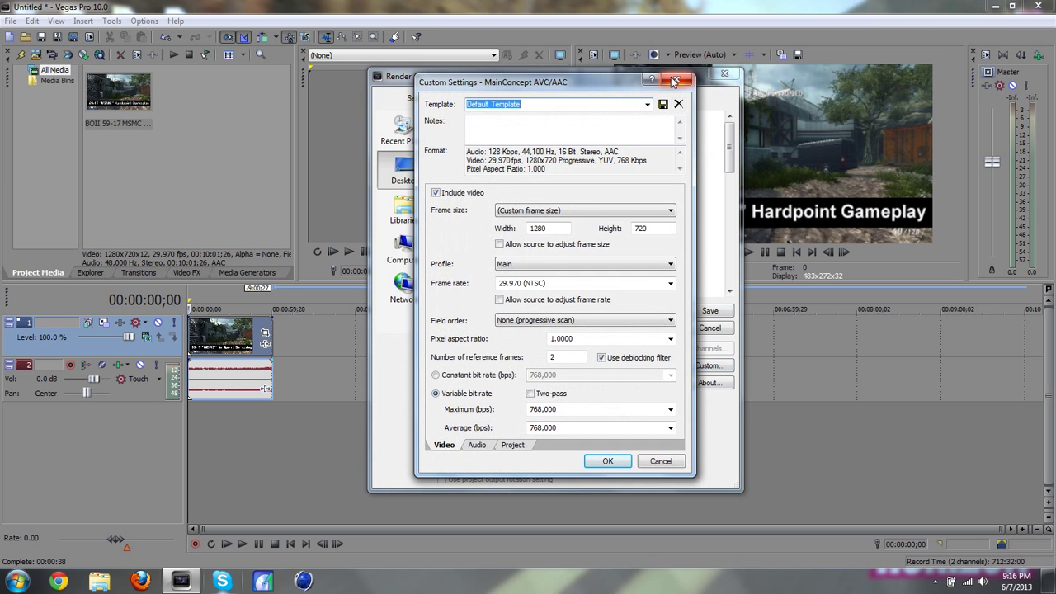
{"action": "left_click", "coordinate": [675, 80]}
{"action": "left_click", "coordinate": [605, 367]}
{"action": "left_click", "coordinate": [606, 369]}
{"action": "key", "text": "Return"}
{"action": "left_click", "coordinate": [677, 105]}
{"action": "left_click", "coordinate": [675, 81]}
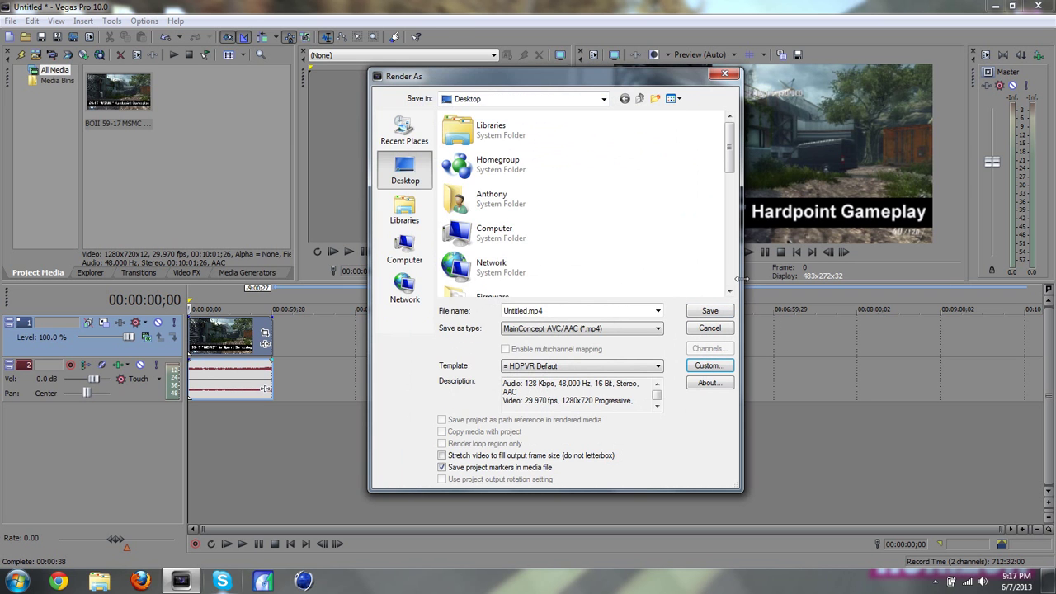
Step: Delete the Camera Videos and HDPVR HD Youtube render templates
{"action": "left_click", "coordinate": [657, 367]}
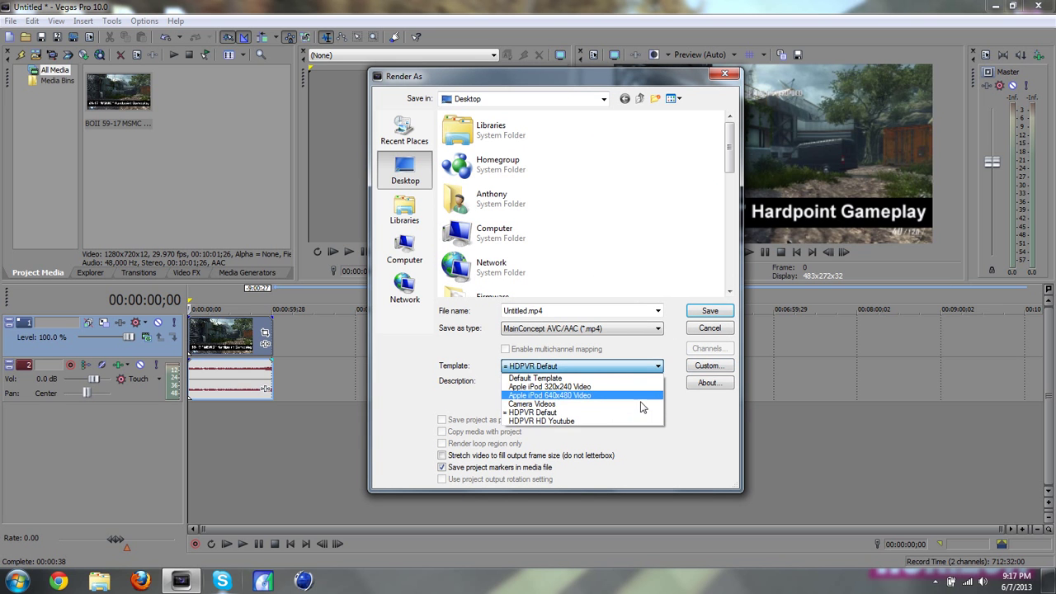
{"action": "left_click", "coordinate": [641, 401]}
{"action": "left_click", "coordinate": [705, 366]}
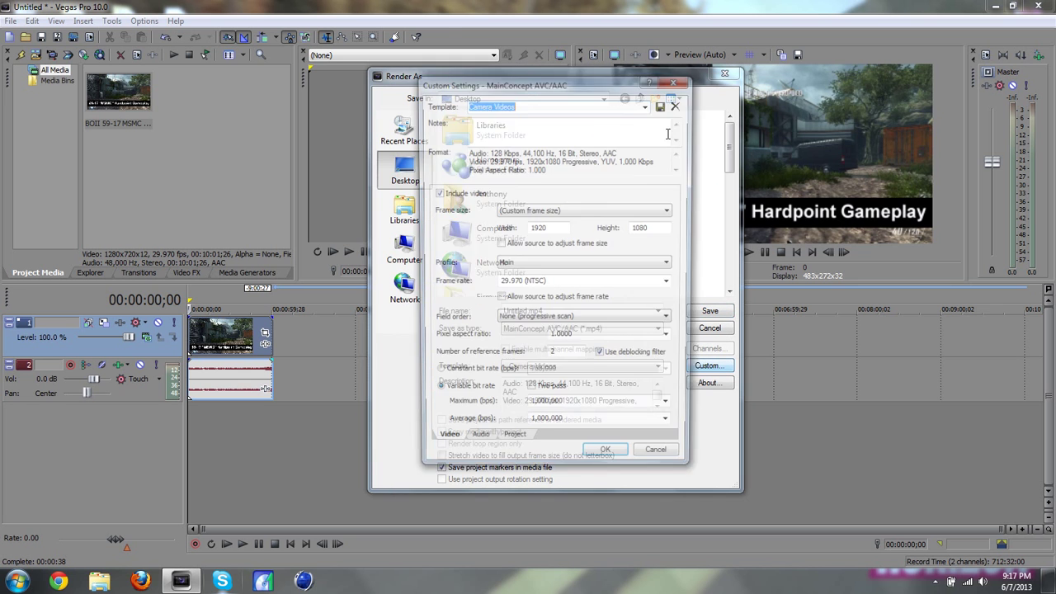
{"action": "left_click", "coordinate": [660, 459]}
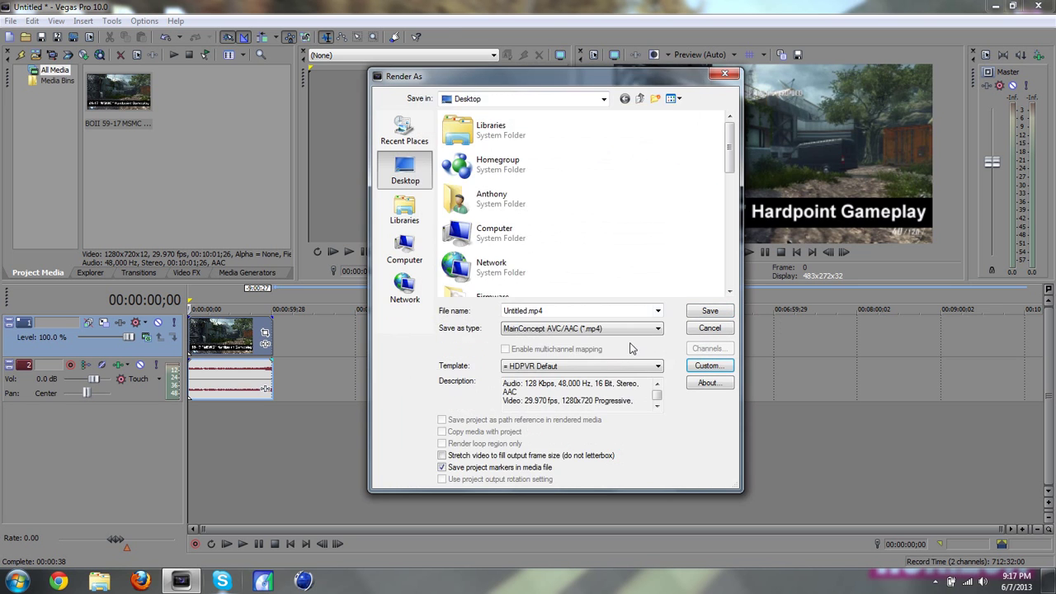
{"action": "left_click", "coordinate": [611, 365]}
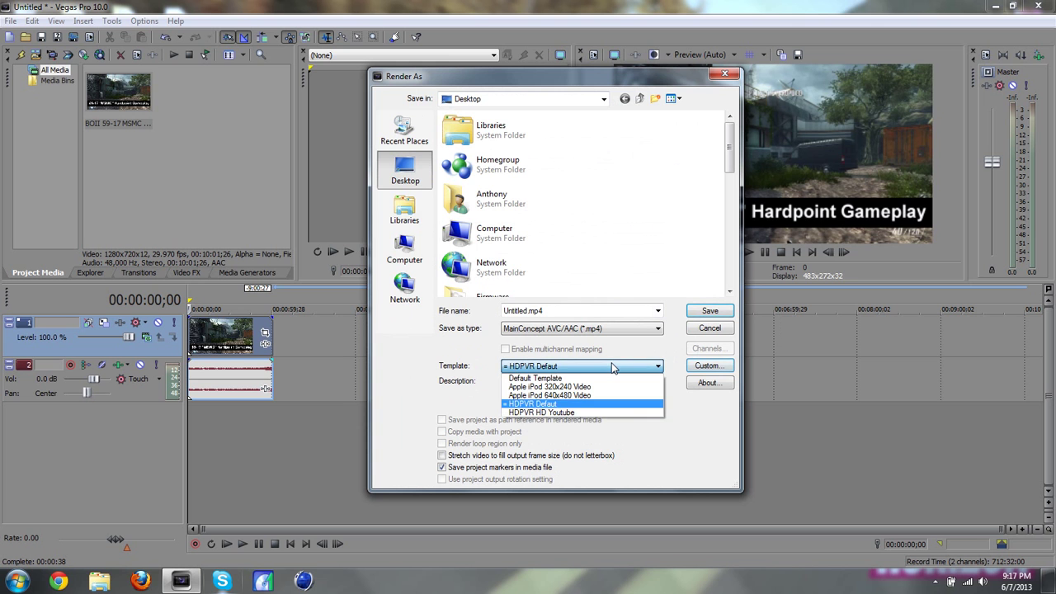
{"action": "left_click", "coordinate": [605, 412]}
{"action": "left_click", "coordinate": [707, 366]}
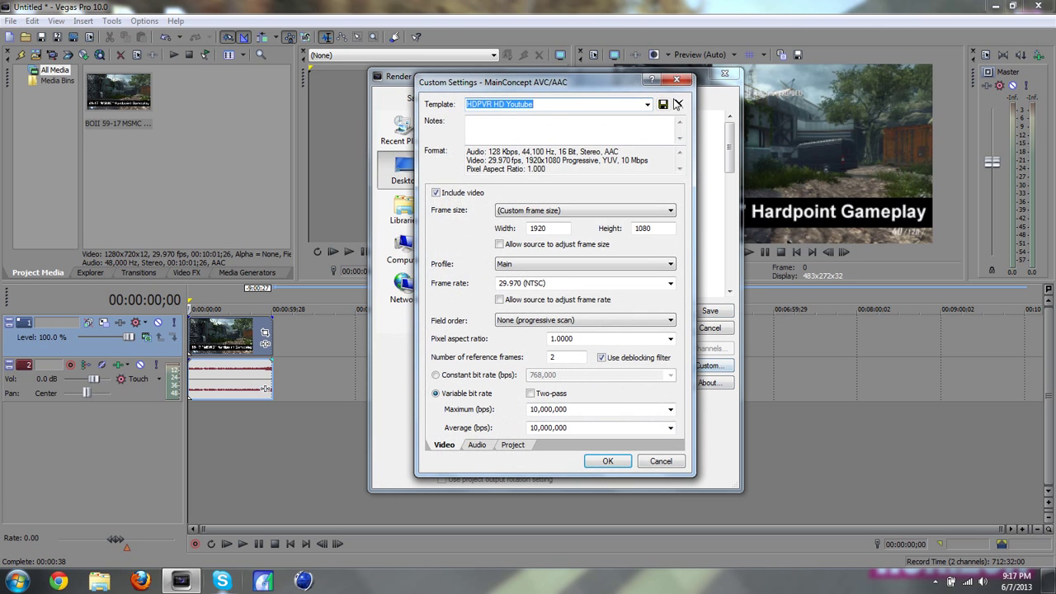
{"action": "left_click", "coordinate": [678, 103]}
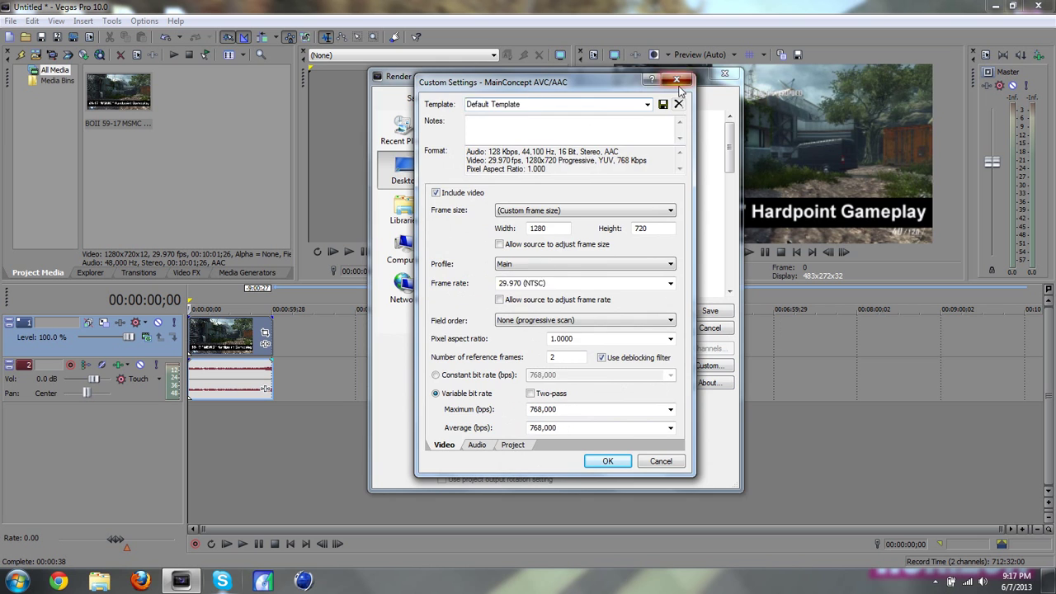
{"action": "left_click", "coordinate": [683, 80]}
Step: Correct the custom template's name to "HDPVR Default", apply it, and close the render dialog without rendering
{"action": "left_click", "coordinate": [555, 368]}
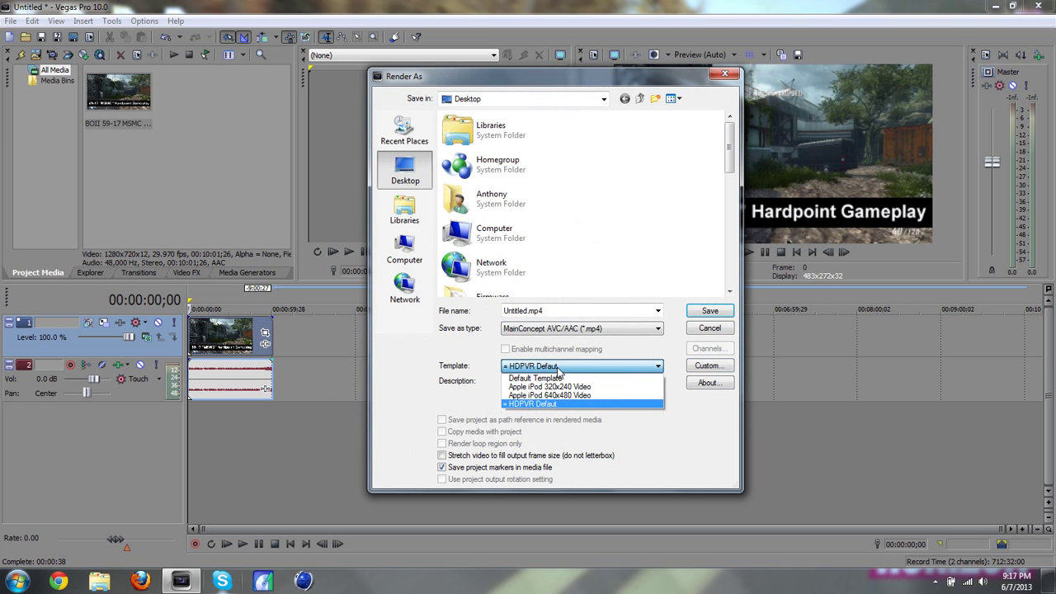
{"action": "left_click", "coordinate": [557, 369]}
{"action": "left_click", "coordinate": [702, 368]}
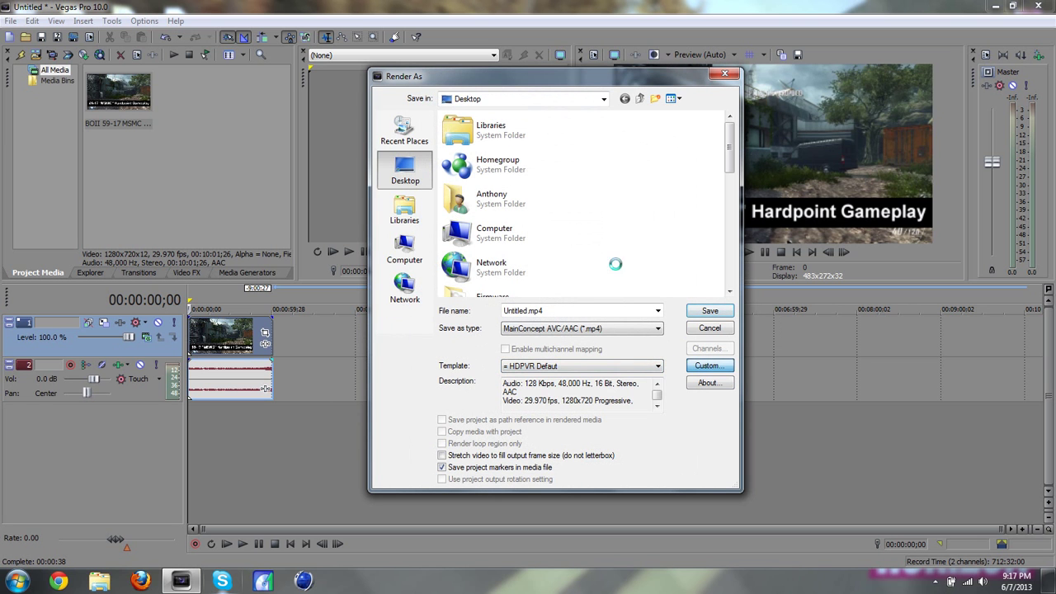
{"action": "left_click", "coordinate": [524, 104]}
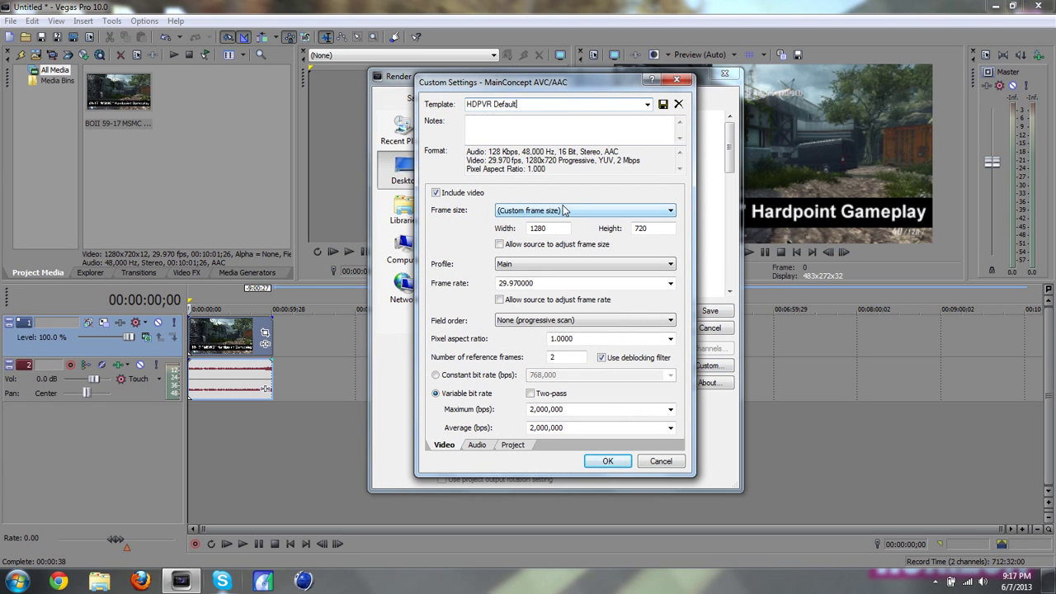
{"action": "left_click", "coordinate": [606, 463]}
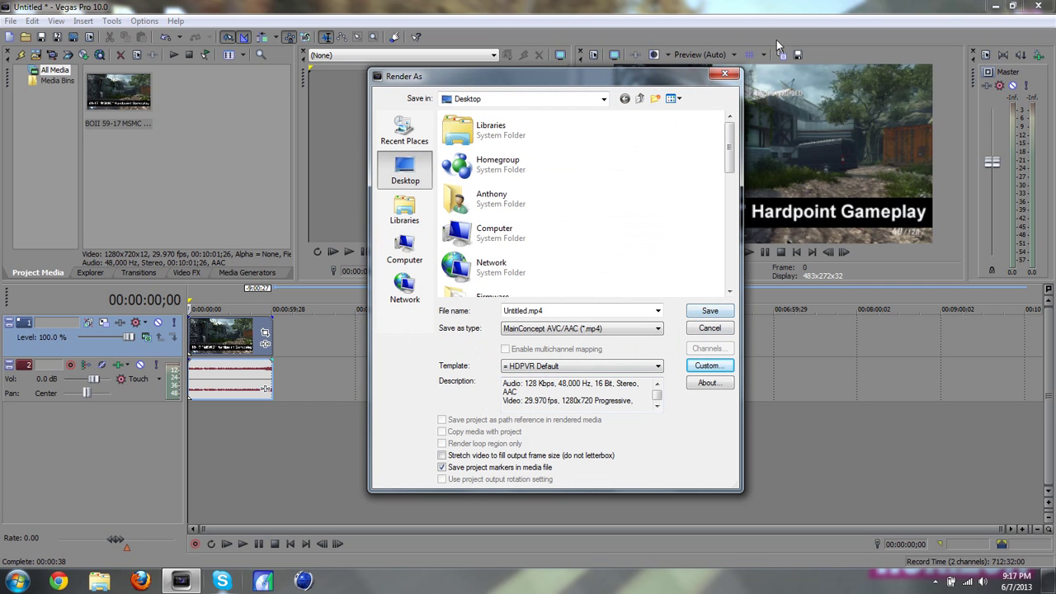
{"action": "left_click", "coordinate": [724, 74]}
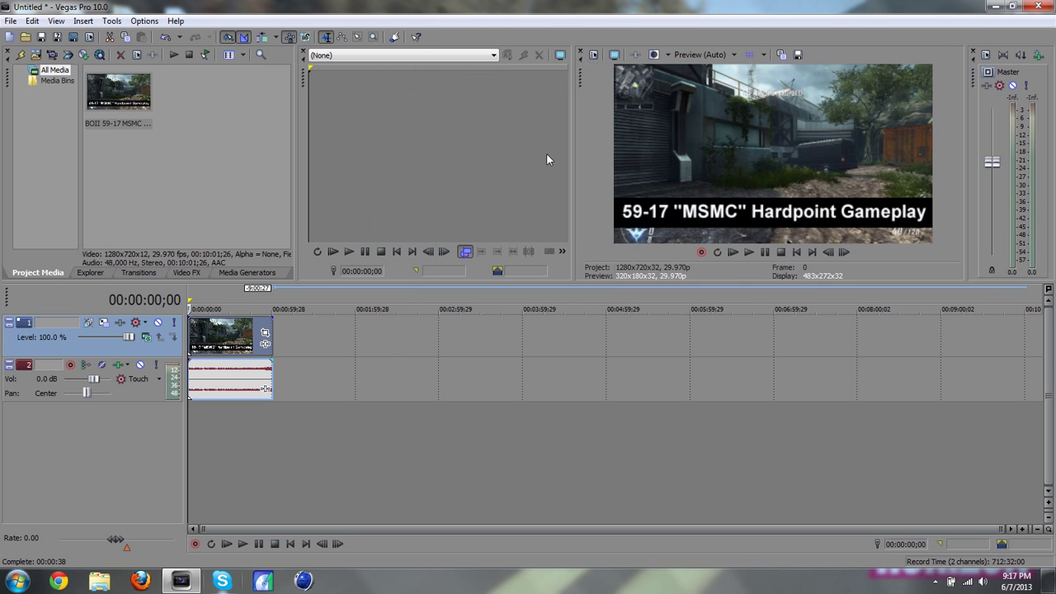